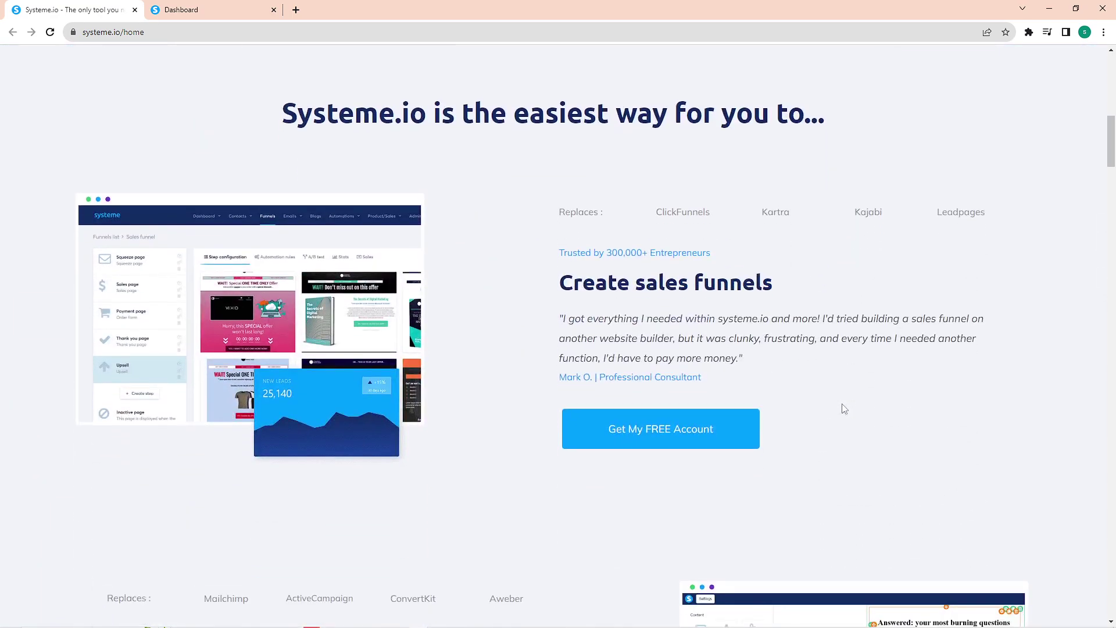
Look through the feature sections on the systeme.io home page and the free-forever, no-credit-card offer at its start.
scroll(808, 411, "down", 4)
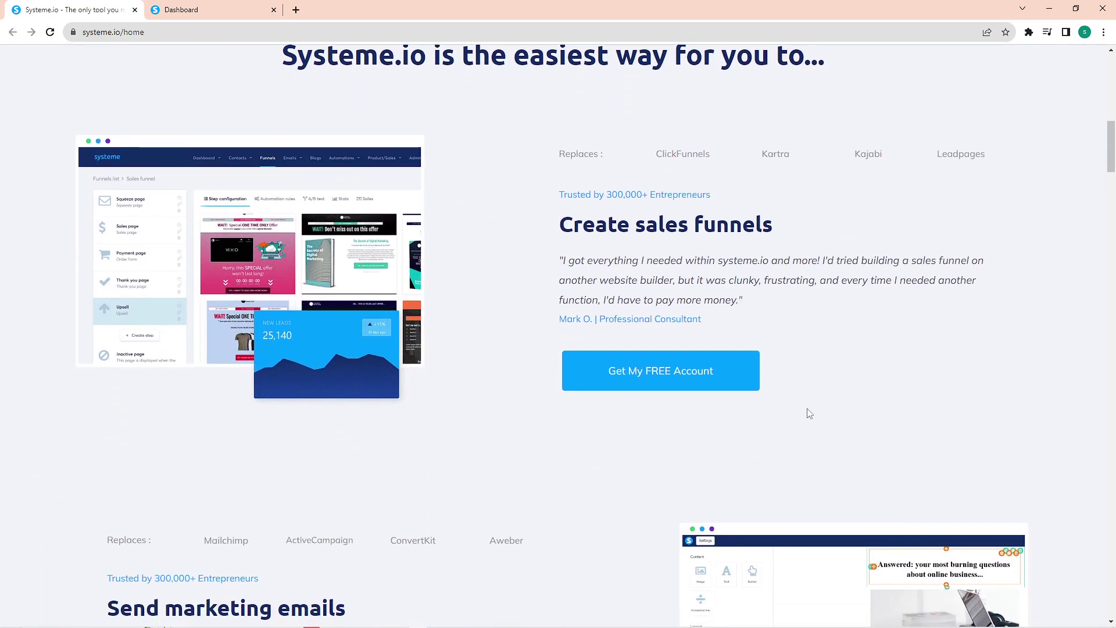
scroll(813, 414, "down", 5)
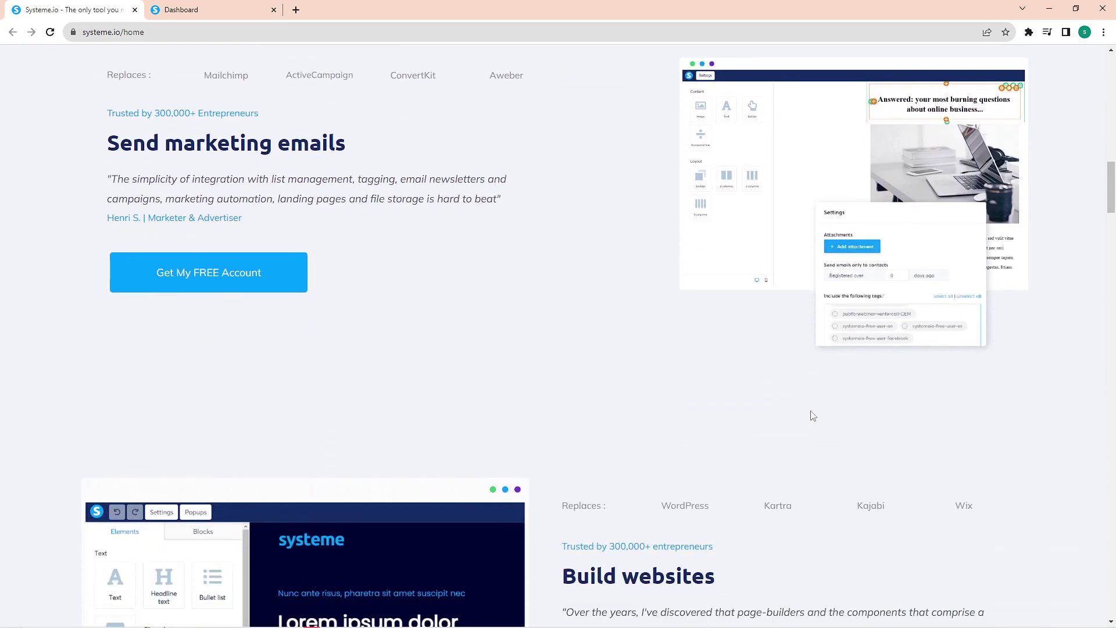
scroll(813, 414, "down", 7)
scroll(813, 415, "down", 8)
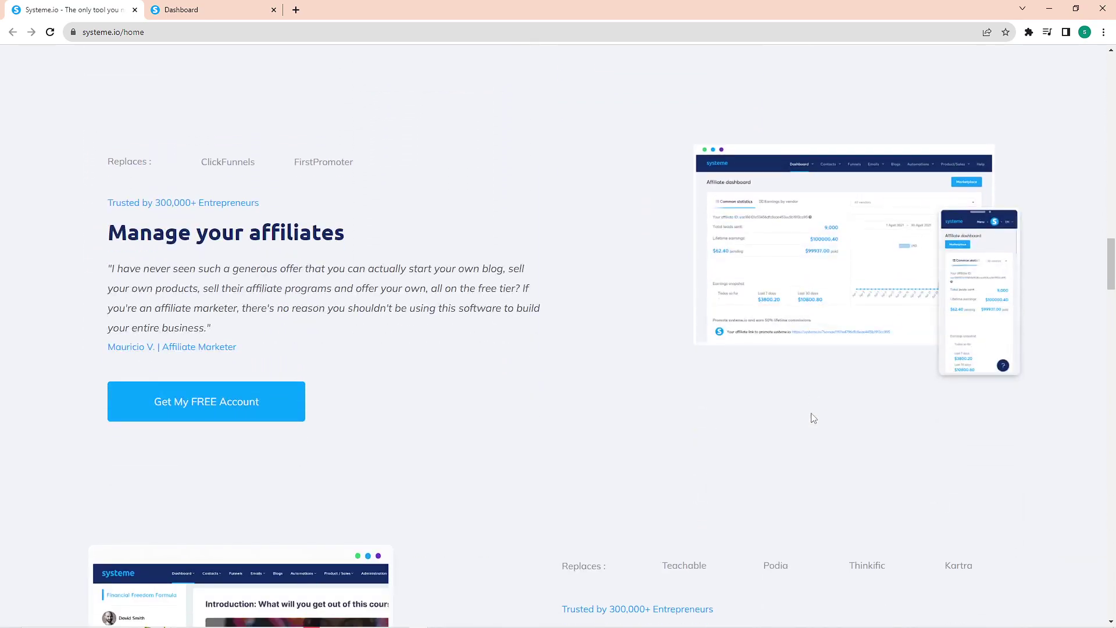
scroll(812, 419, "down", 1)
scroll(812, 424, "down", 3)
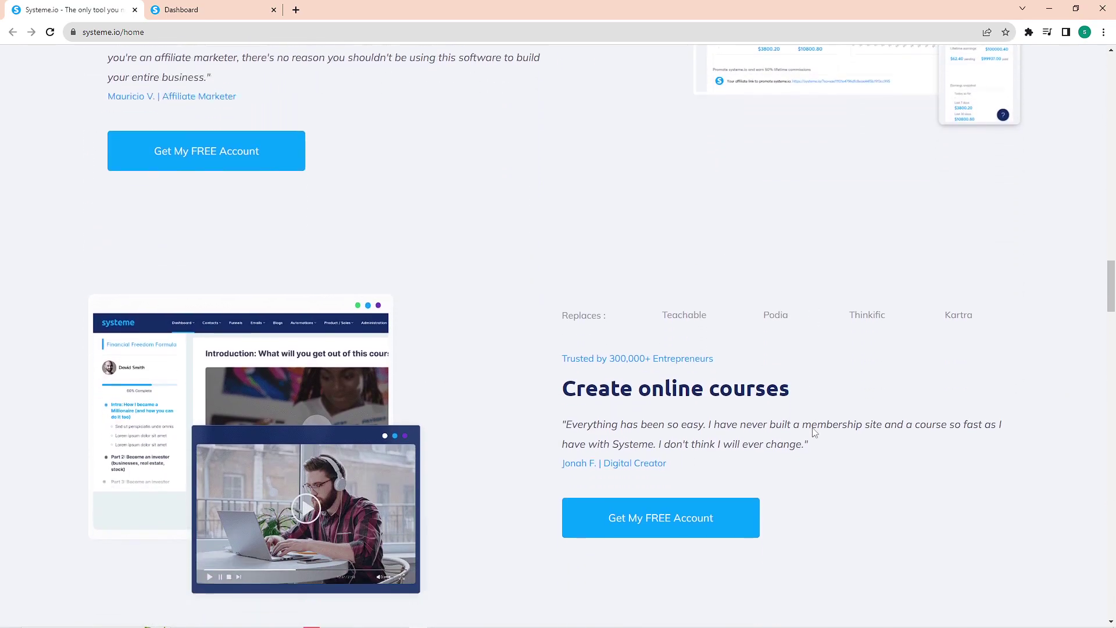
scroll(812, 427, "down", 3)
scroll(1109, 317, "down", 6)
left_click_drag(1103, 331, 1094, 373)
scroll(1090, 372, "down", 1)
scroll(976, 386, "down", 2)
scroll(976, 392, "down", 4)
left_click_drag(1113, 413, 1109, 77)
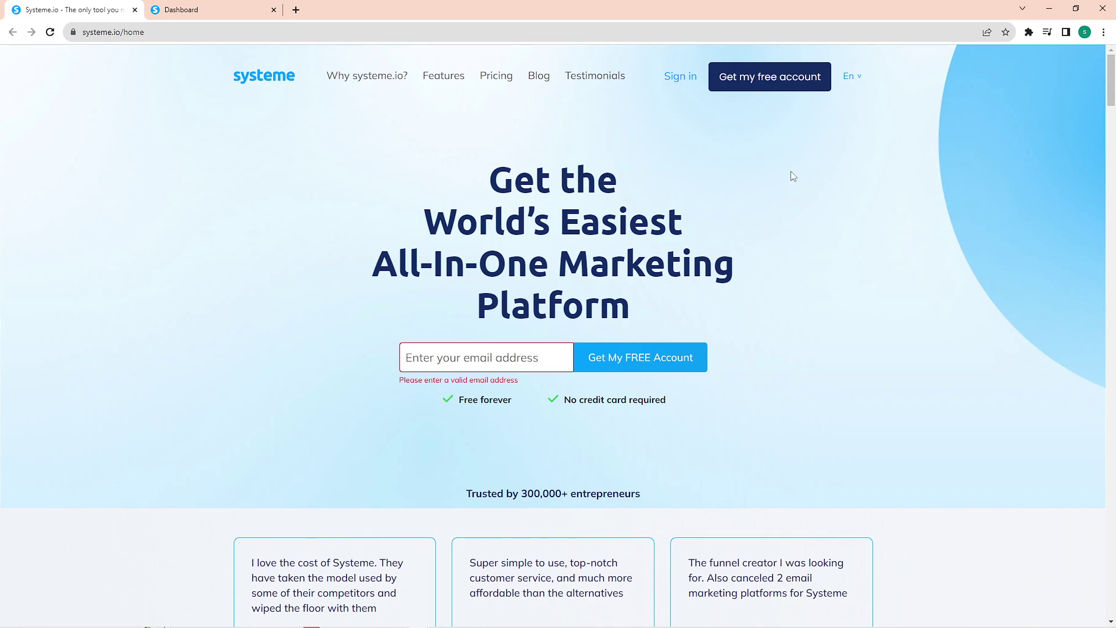
left_click_drag(675, 401, 465, 407)
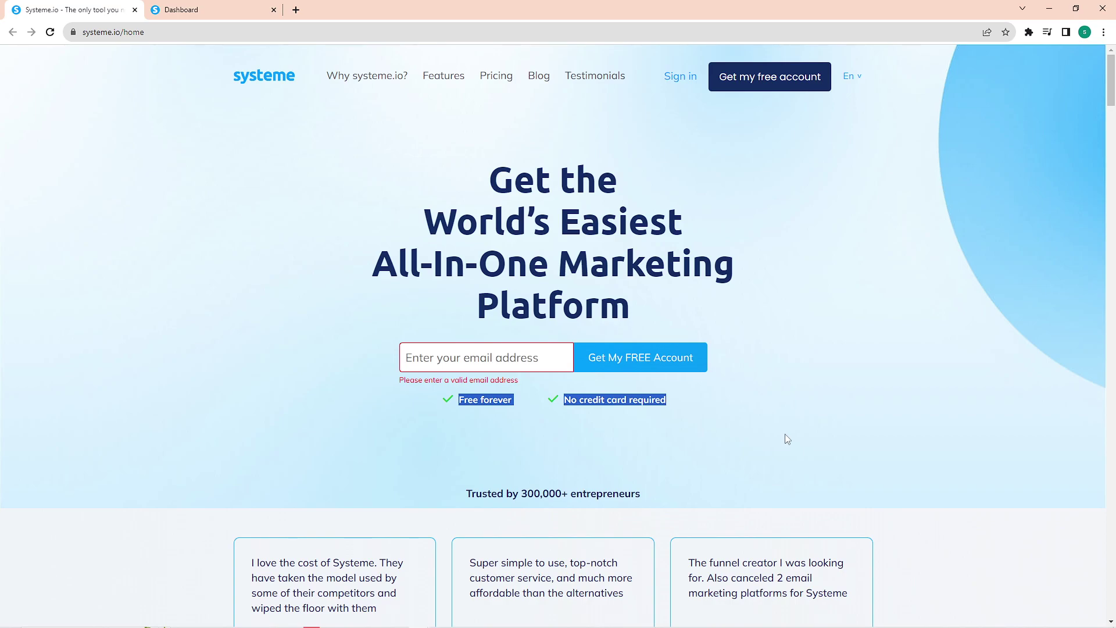
Open the funnels list in the systeme.io dashboard and start a new funnel named Tutorial Sample.
left_click(210, 7)
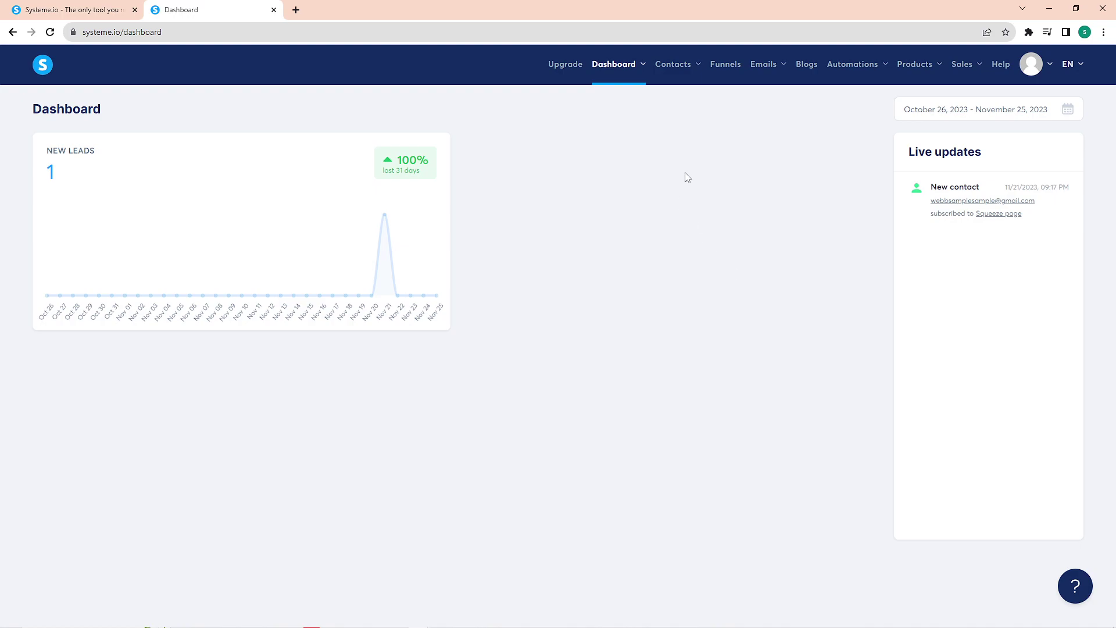
left_click(727, 67)
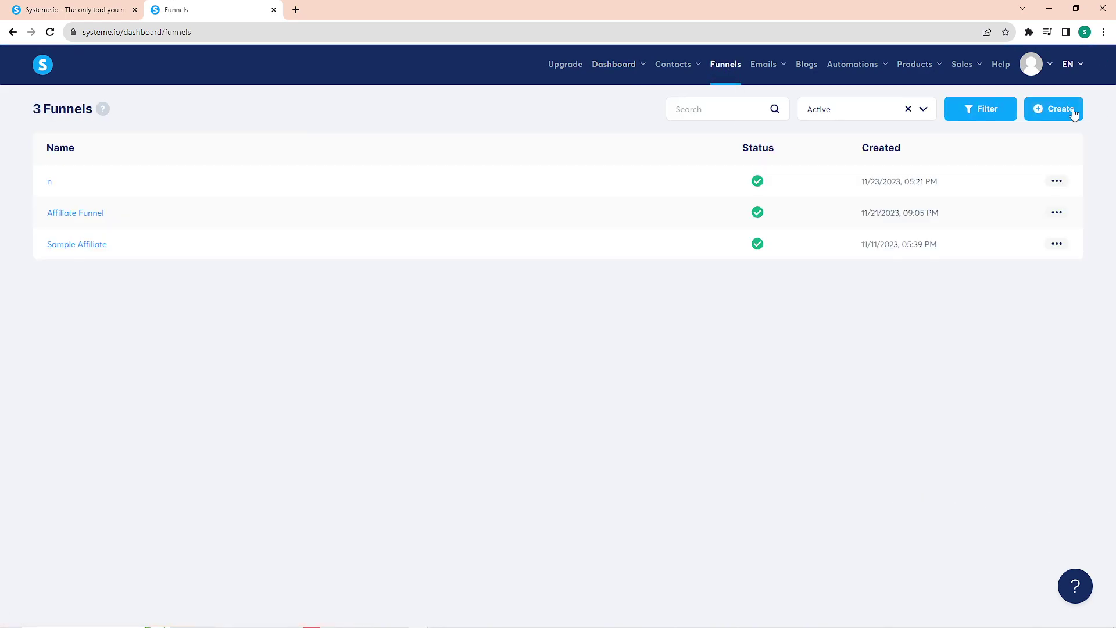
left_click(1070, 111)
left_click(418, 223)
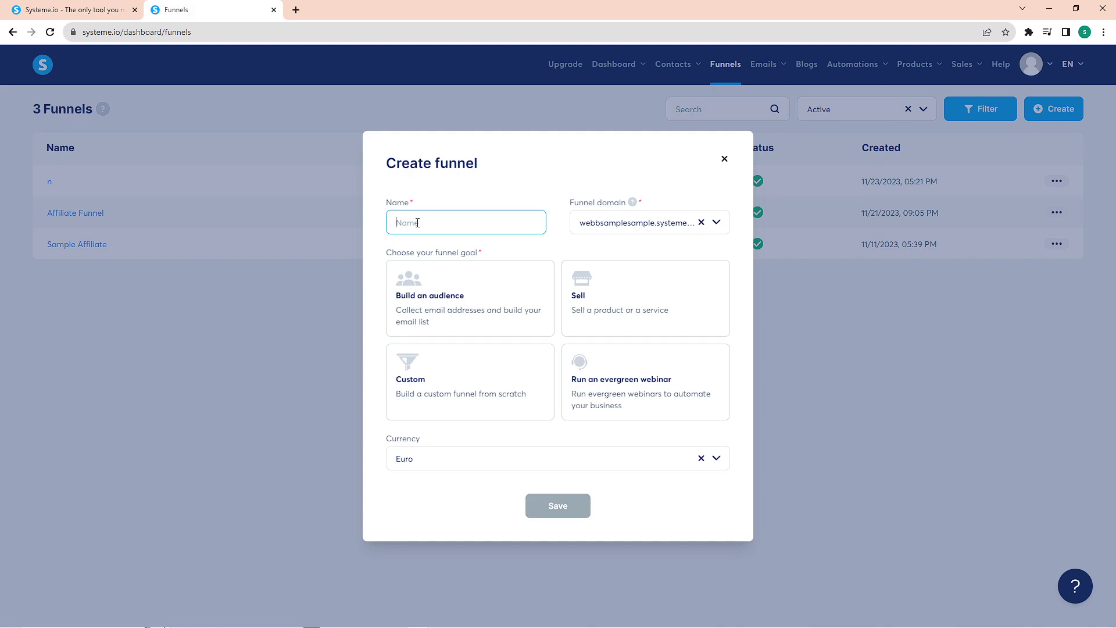
type("TutoriaL sAMPLE")
left_click_drag(422, 223, 543, 222)
key("BackSpace")
type("l Sample")
Check the available funnel domains and choose Build an audience as the funnel goal.
left_click(624, 222)
left_click(623, 222)
left_click(624, 223)
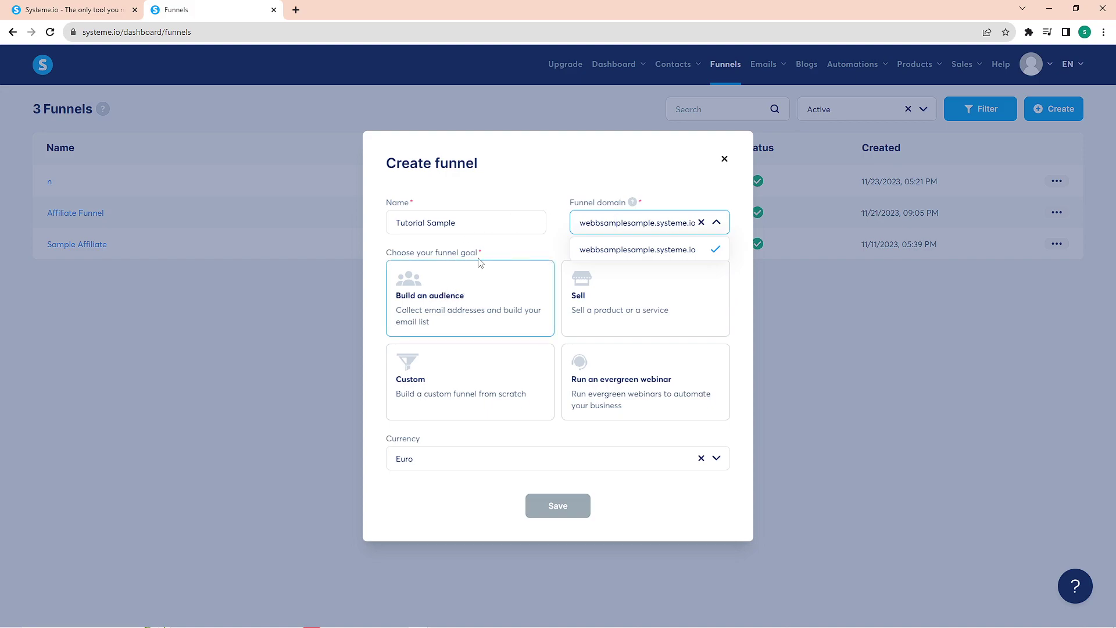
left_click_drag(392, 249, 486, 256)
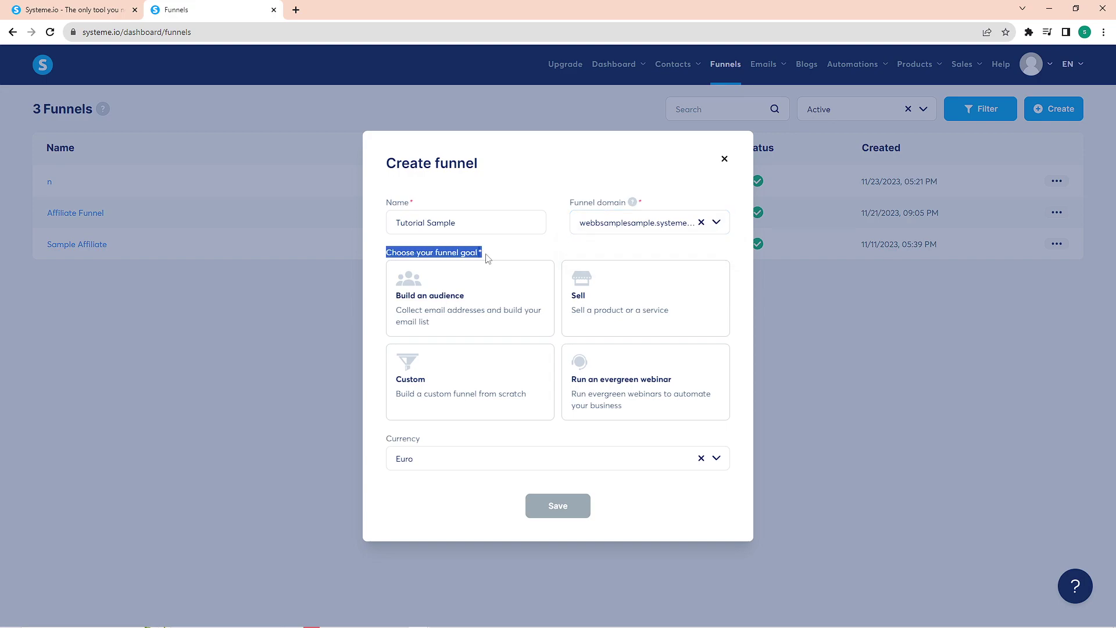
left_click(476, 284)
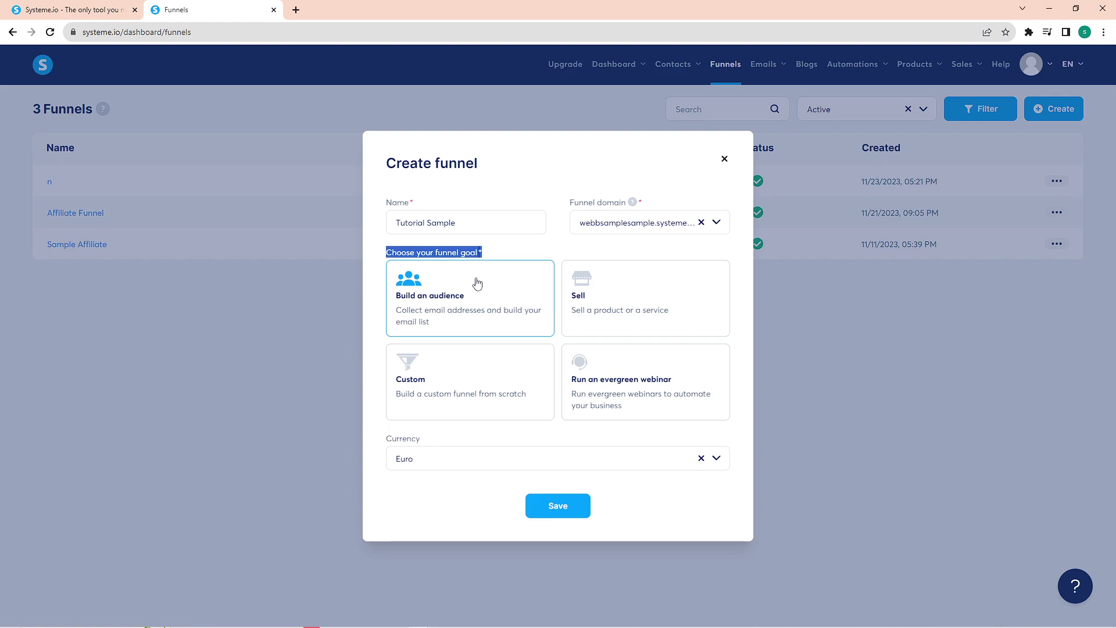
Set the funnel's currency to U.S. Dollar and save the new funnel.
left_click(433, 459)
scroll(461, 581, "down", 3)
scroll(461, 581, "down", 3)
scroll(459, 575, "up", 4)
left_click(458, 564)
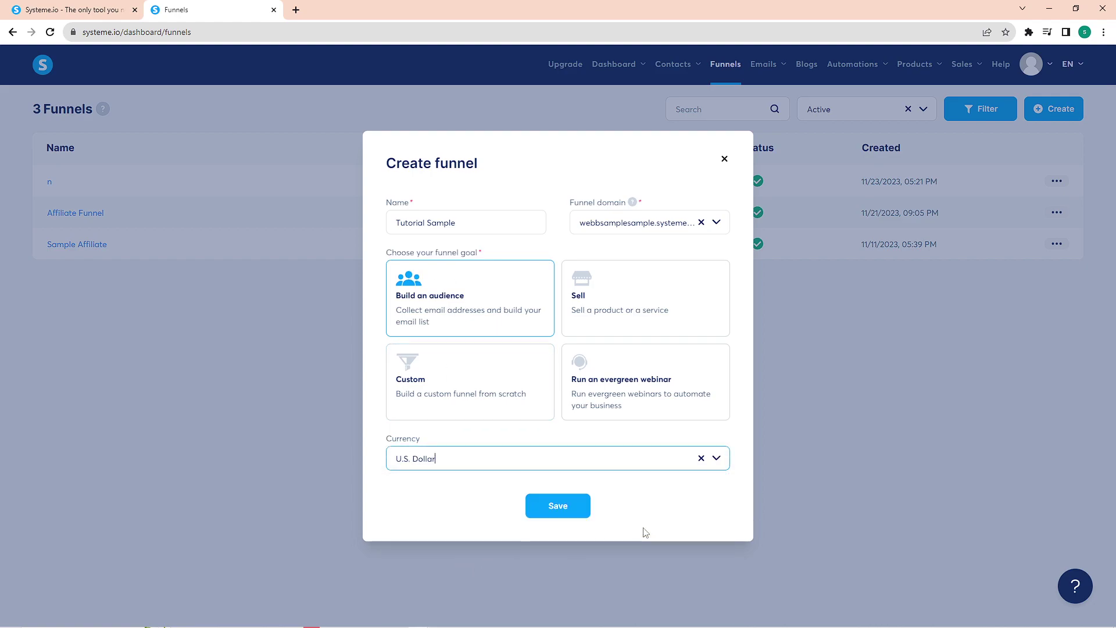
left_click(577, 509)
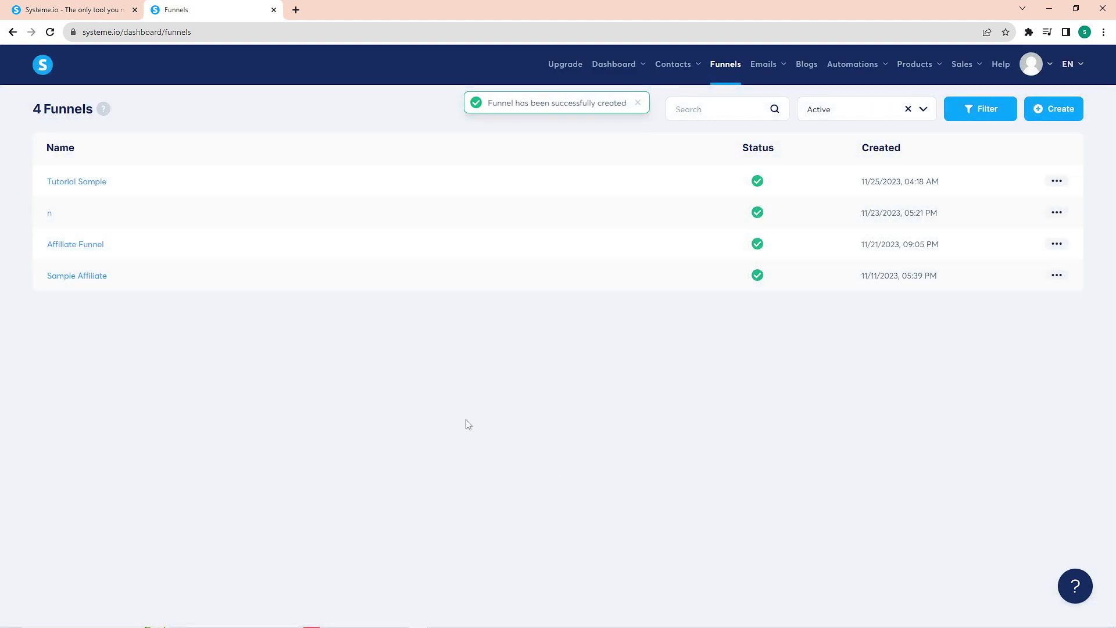
Open the Tutorial Sample funnel and show 30 squeeze page templates per page.
left_click(80, 184)
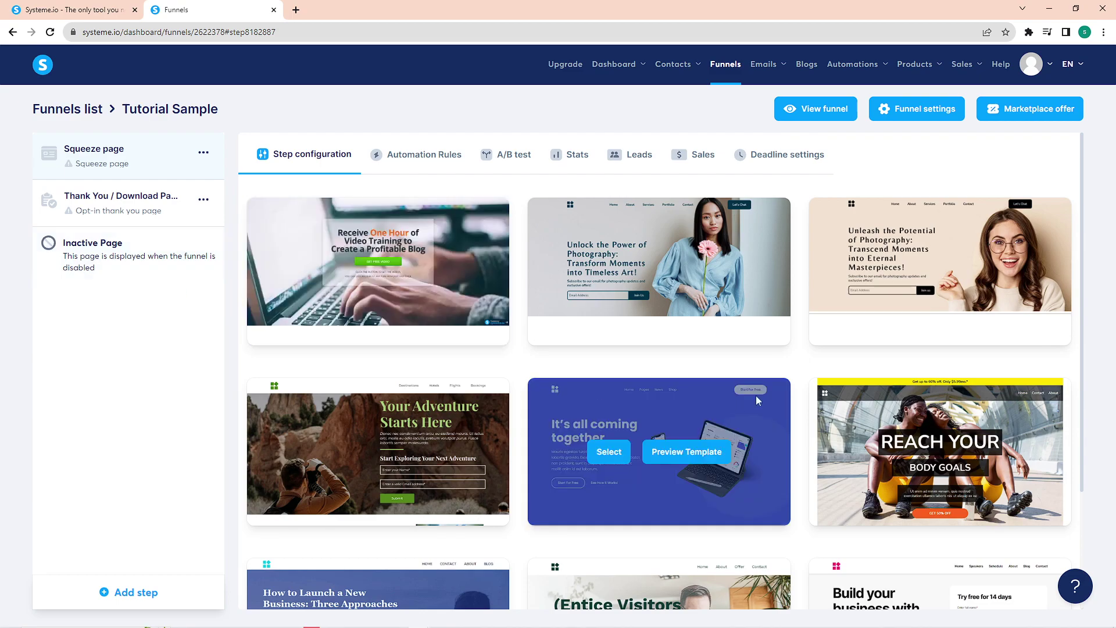
scroll(772, 392, "down", 3)
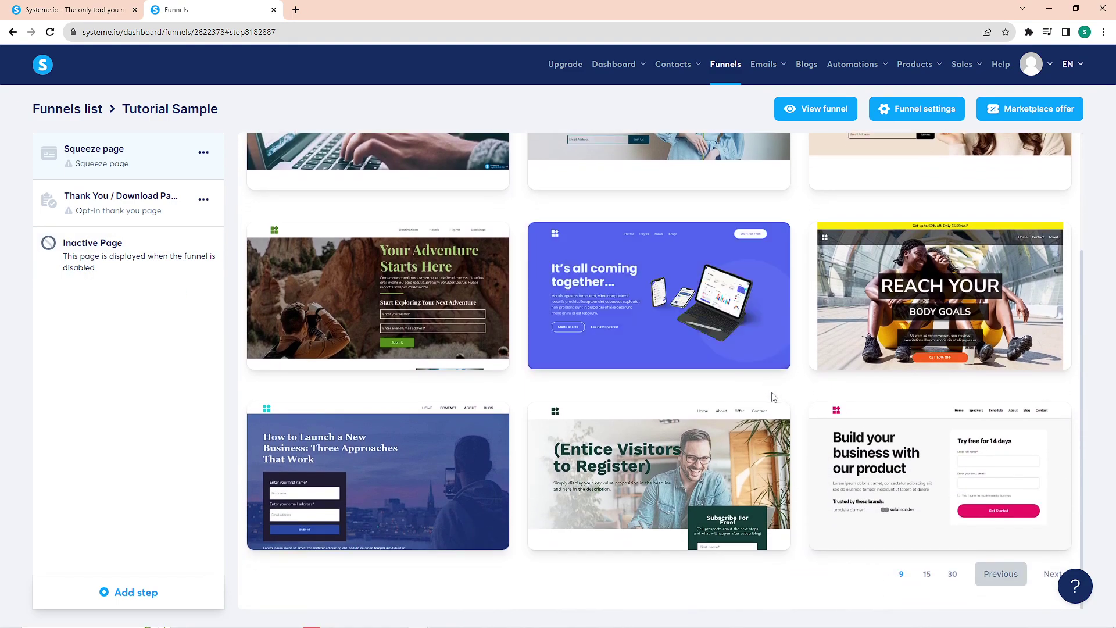
mouse_move(1005, 337)
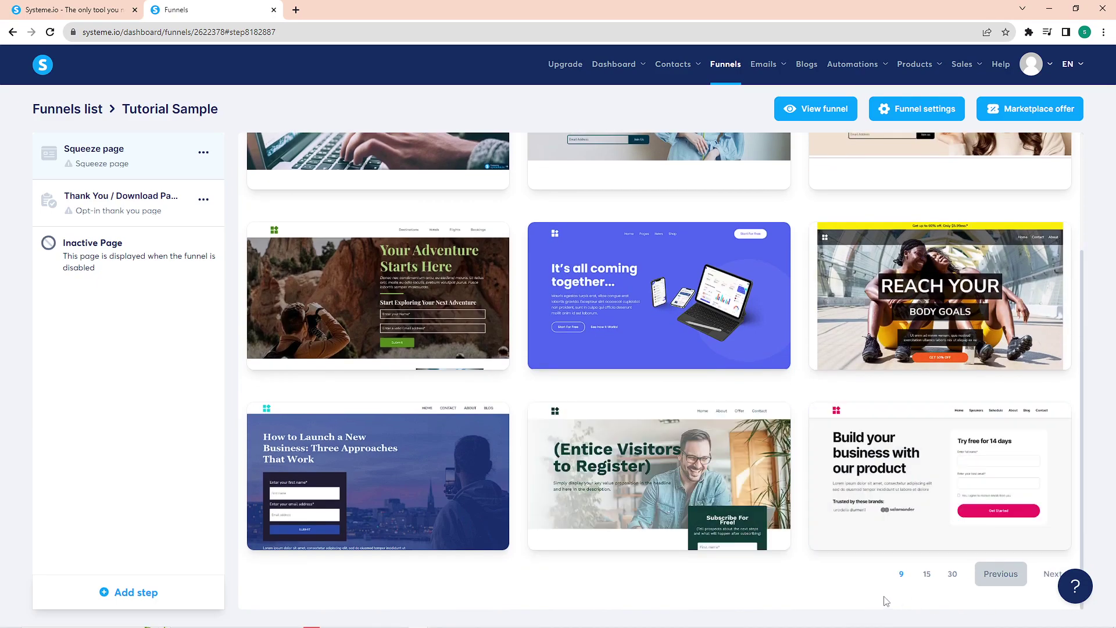
left_click(945, 574)
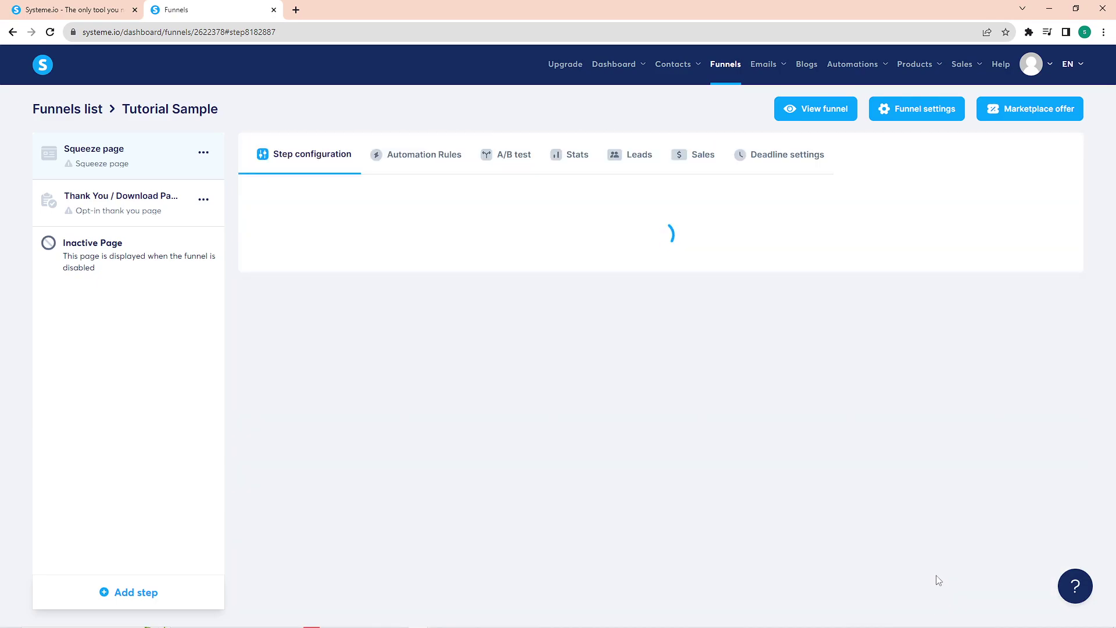
scroll(803, 334, "down", 10)
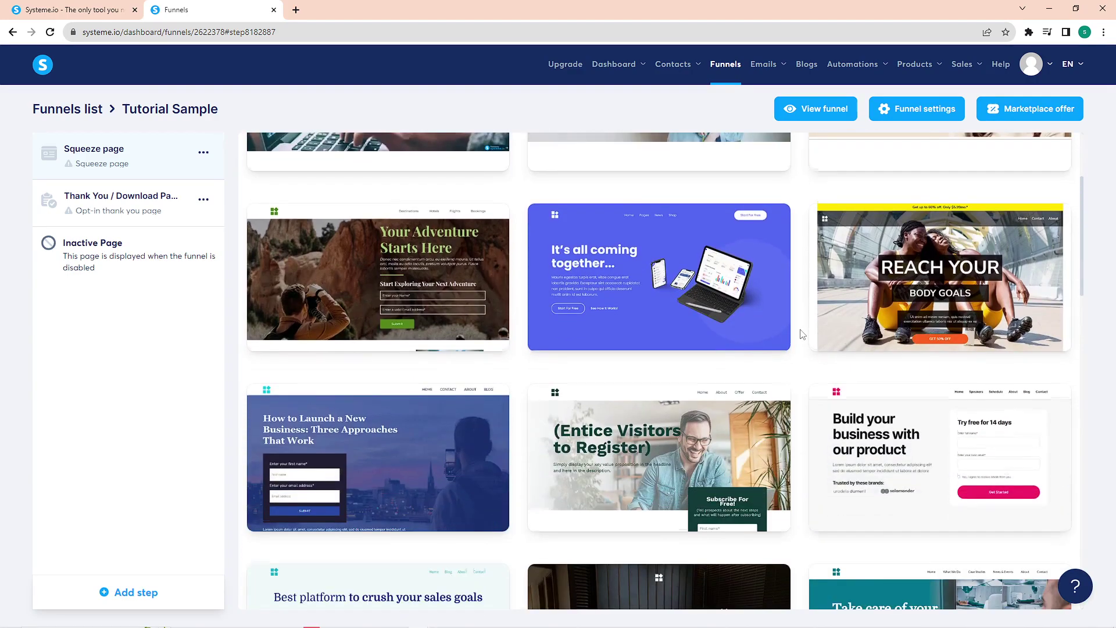
Browse the squeeze page templates and preview the Welcome! template with the black vase, trying its name and email fields.
scroll(480, 346, "down", 1)
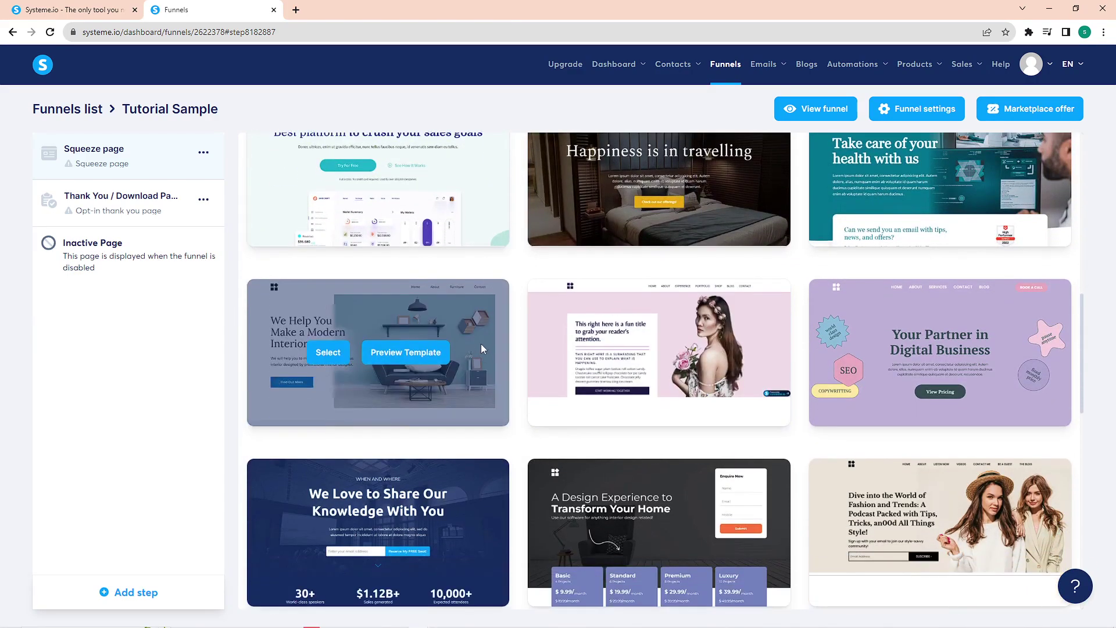
scroll(481, 351, "down", 3)
scroll(482, 351, "down", 1)
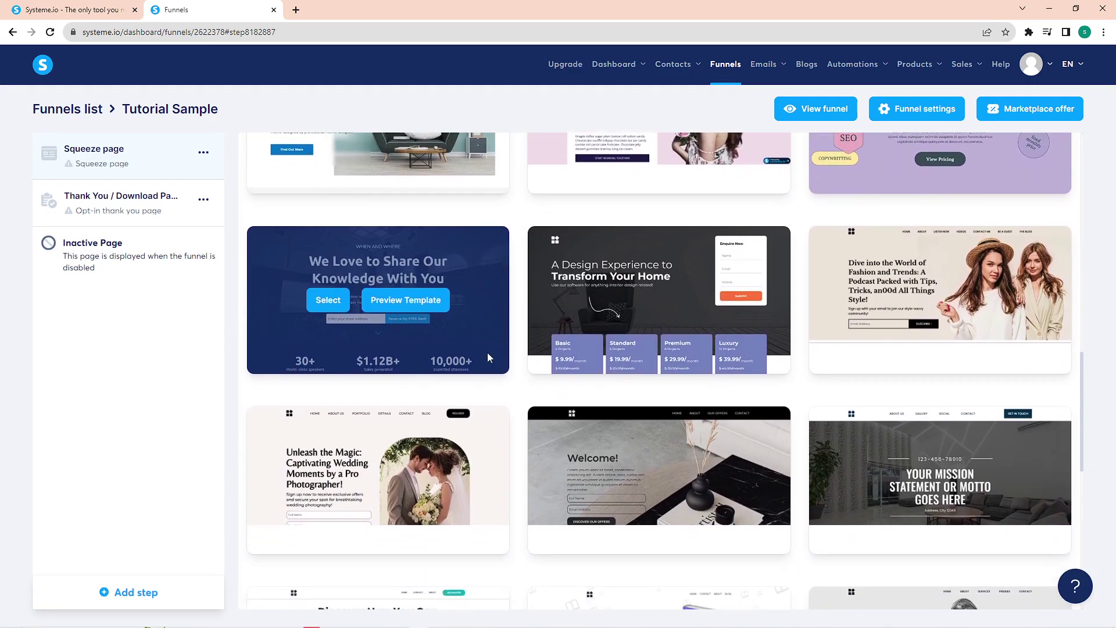
scroll(490, 353, "down", 1)
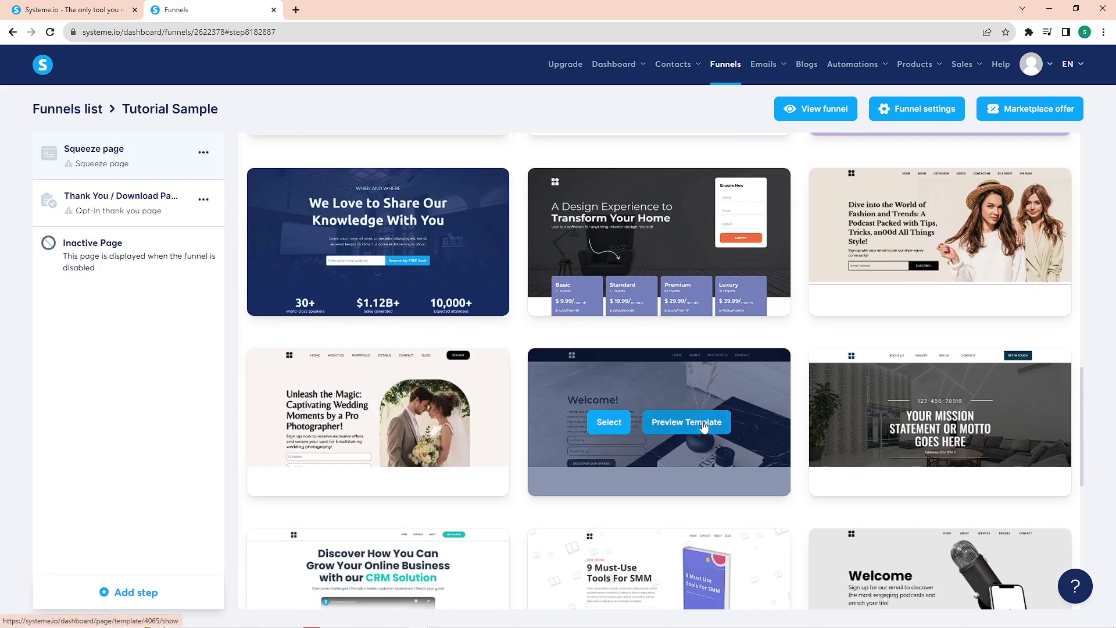
left_click(702, 407)
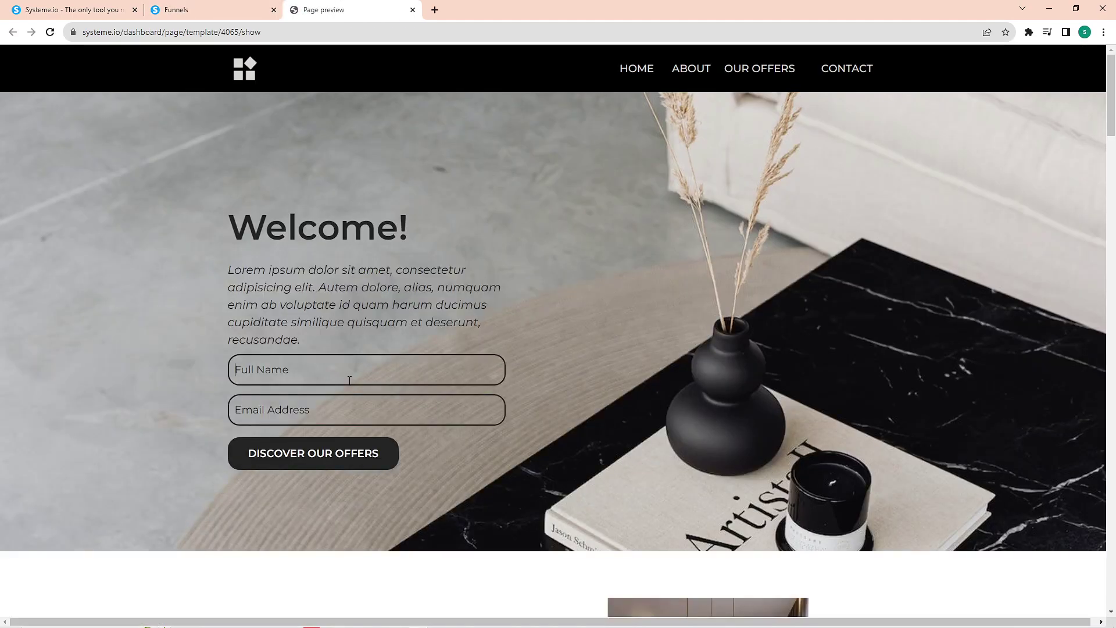
left_click(347, 398)
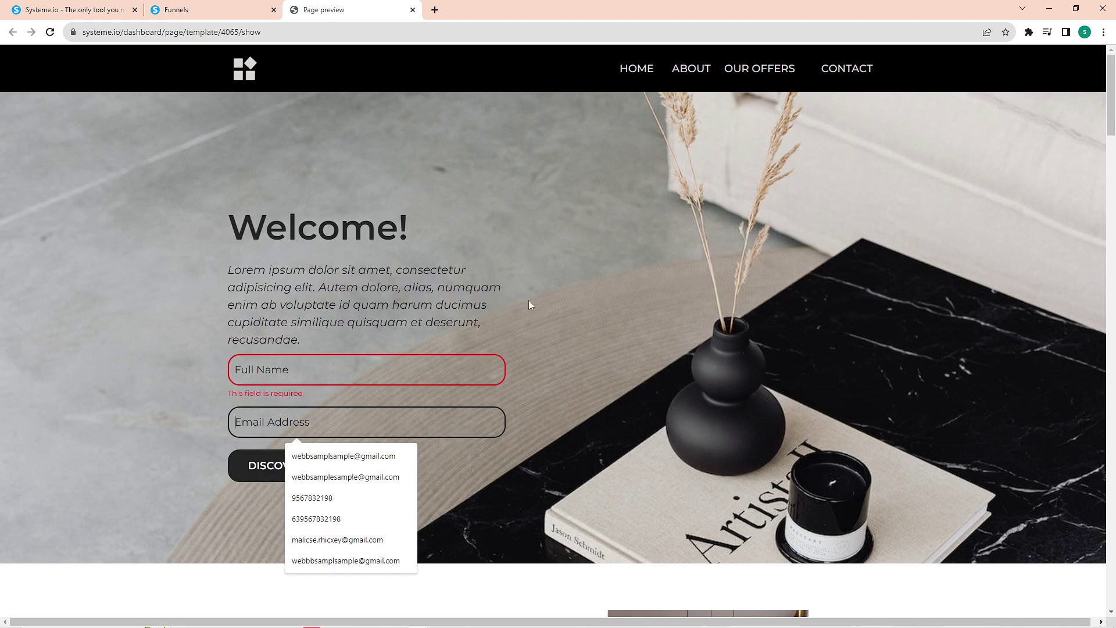
left_click(520, 343)
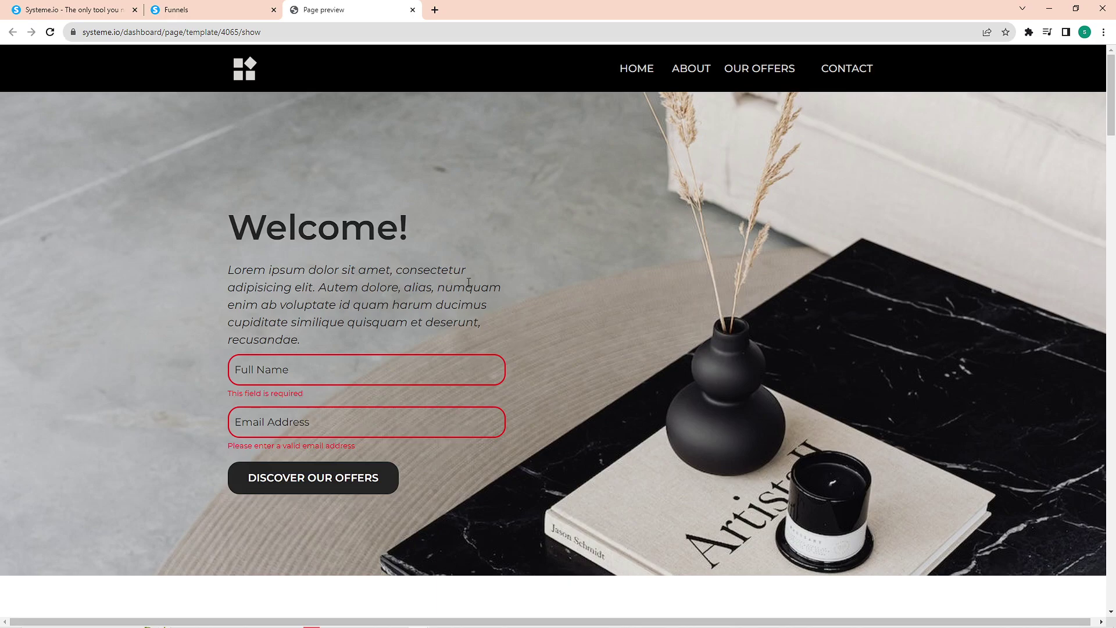
Return to the template list and preview the Turn Your Website Traffic Into Money template.
left_click(256, 10)
scroll(720, 399, "down", 3)
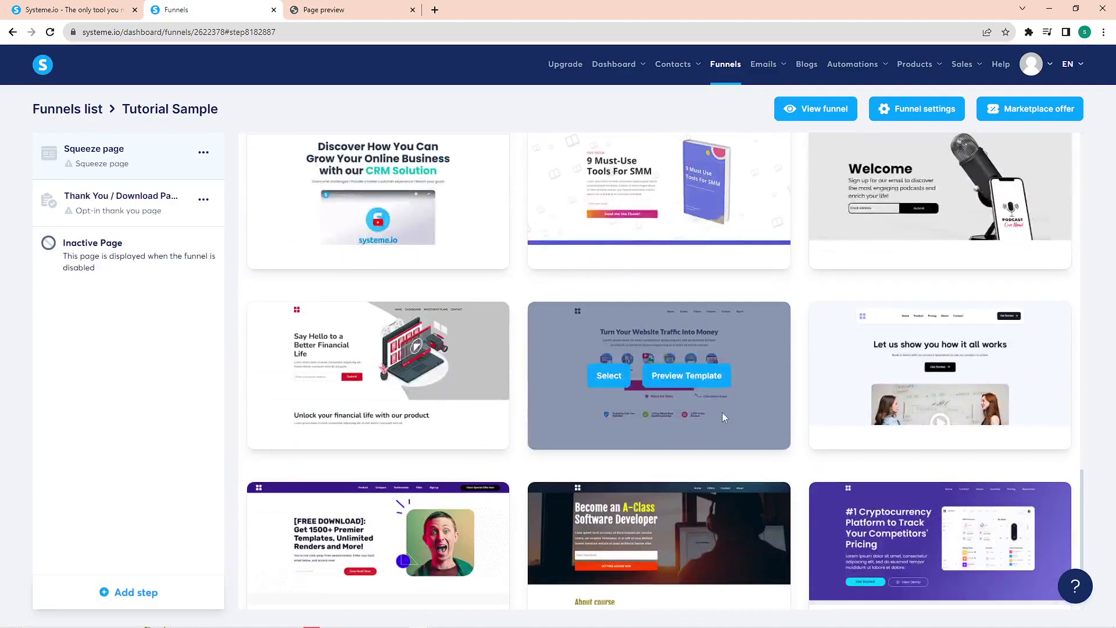
left_click(675, 375)
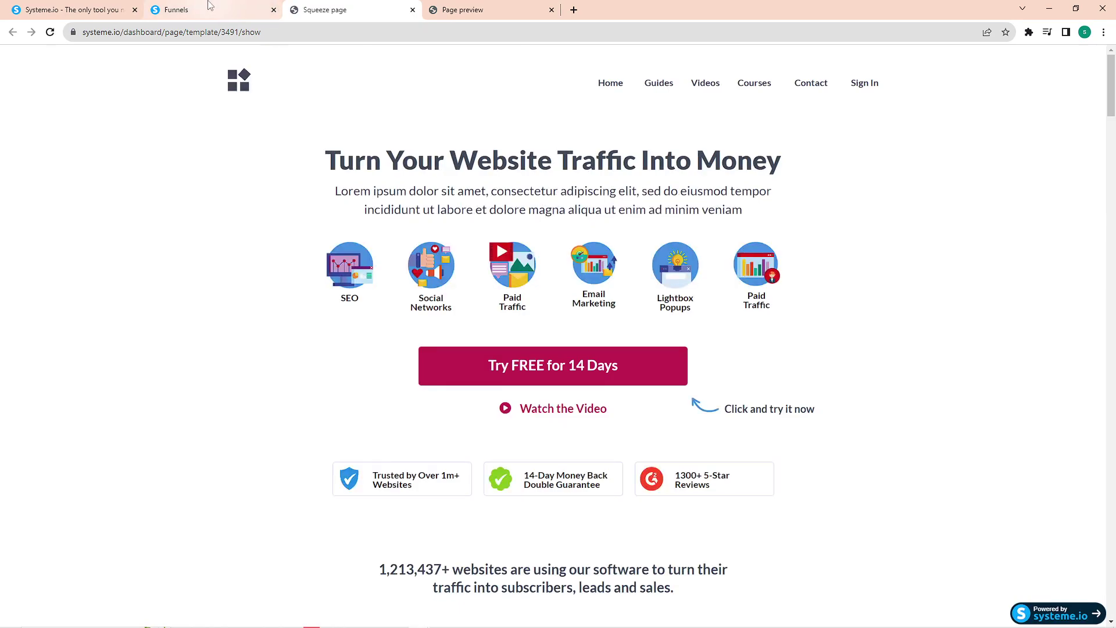
Apply the Welcome! template to the squeeze page and enter Tutorial as the step's name.
left_click(210, 10)
scroll(506, 401, "up", 5)
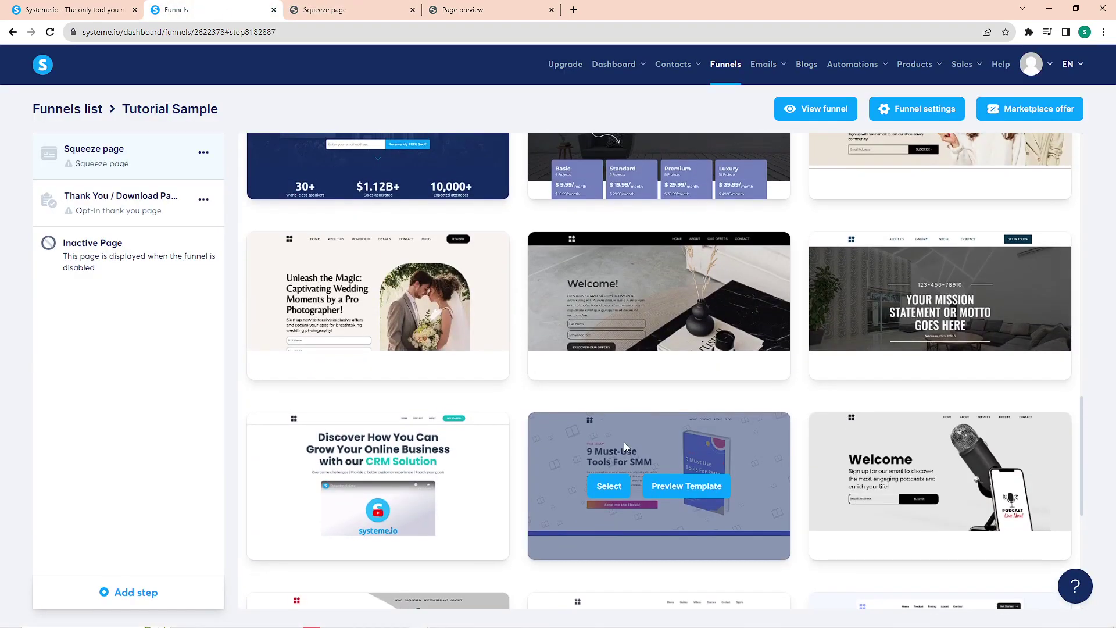
mouse_move(610, 320)
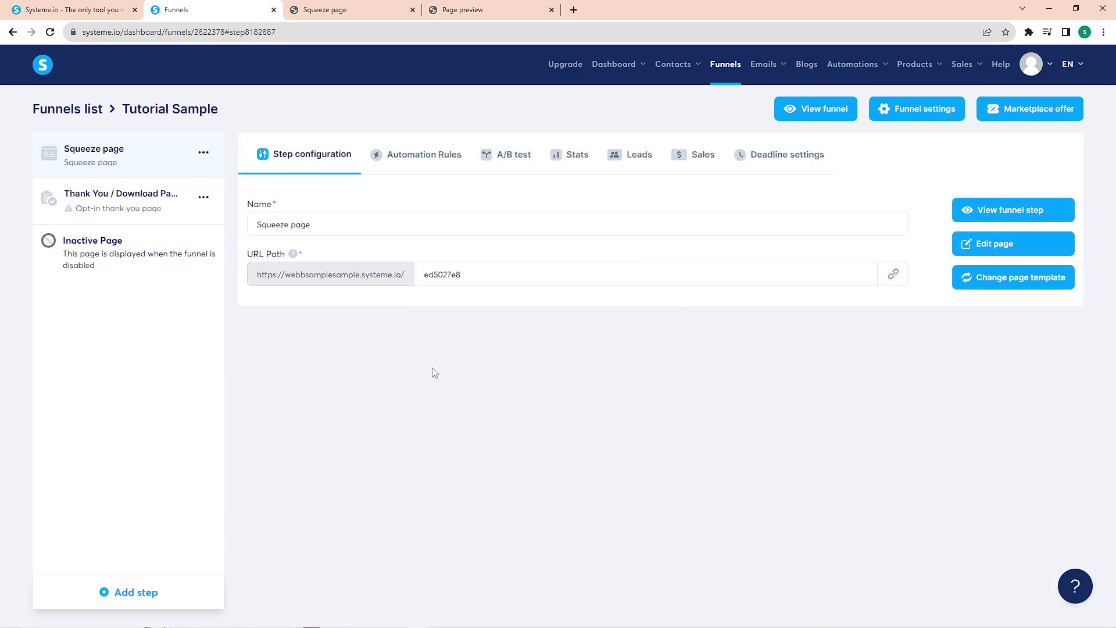
left_click_drag(317, 224, 242, 236)
type("Tutorial")
Open the squeeze page for editing and look over the available page elements and the template's sections down to the footer.
left_click(1022, 244)
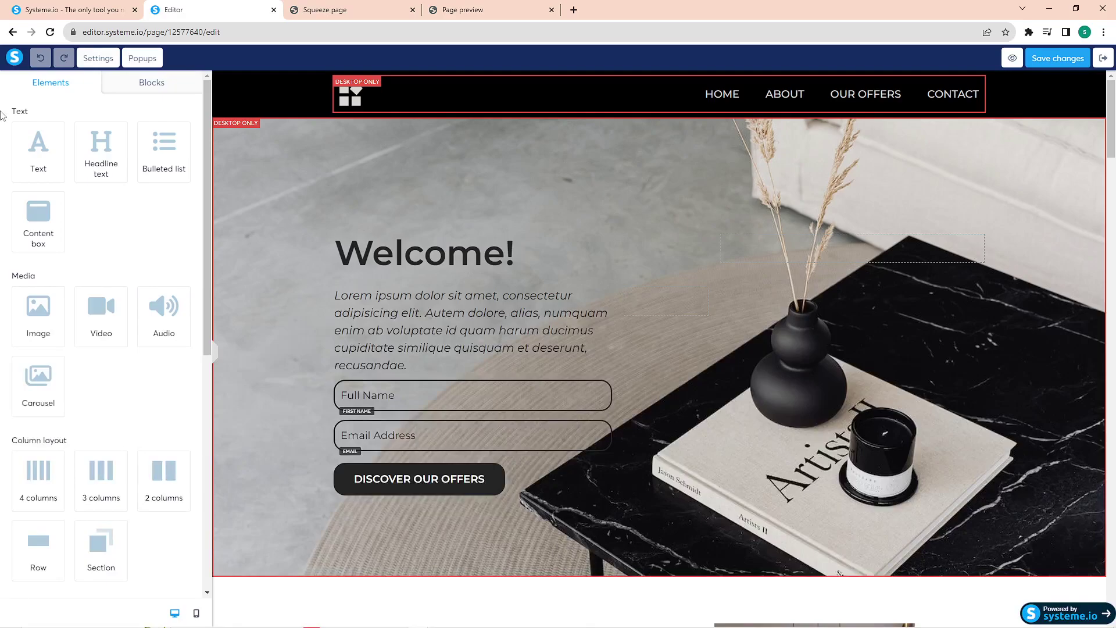
scroll(82, 289, "down", 2)
scroll(80, 286, "down", 2)
left_click_drag(204, 241, 209, 304)
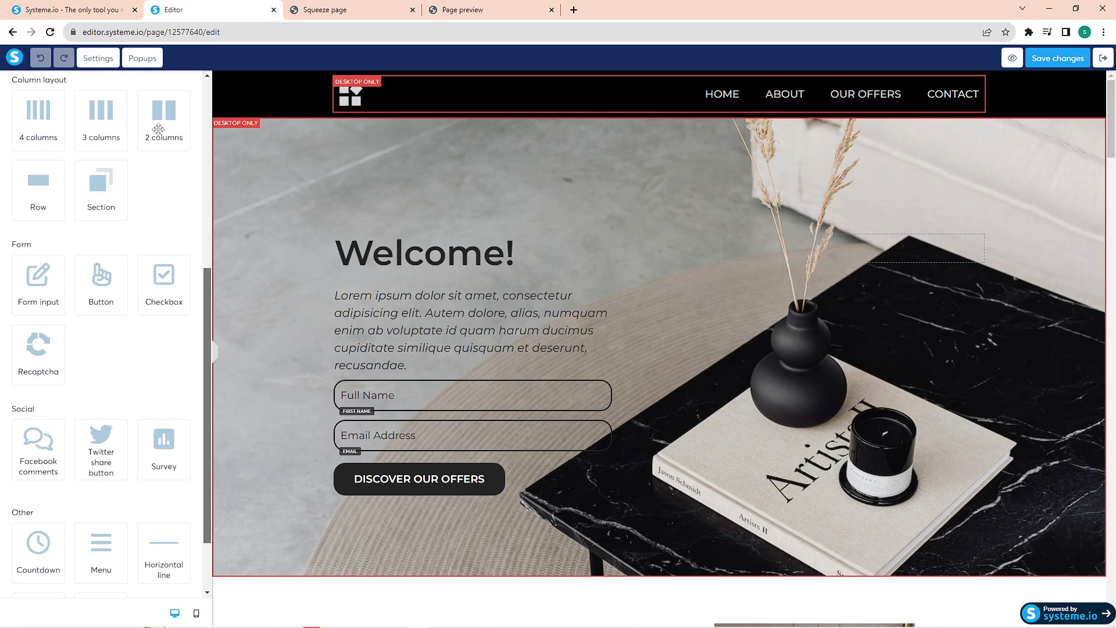
scroll(598, 202, "down", 15)
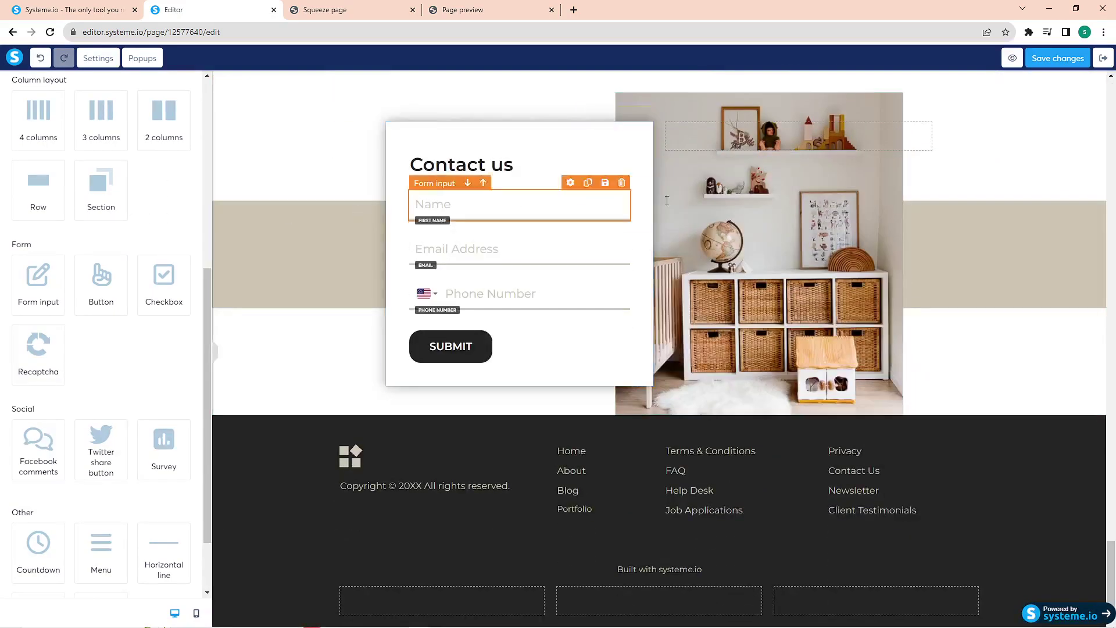
scroll(347, 459, "up", 10)
scroll(212, 433, "up", 1)
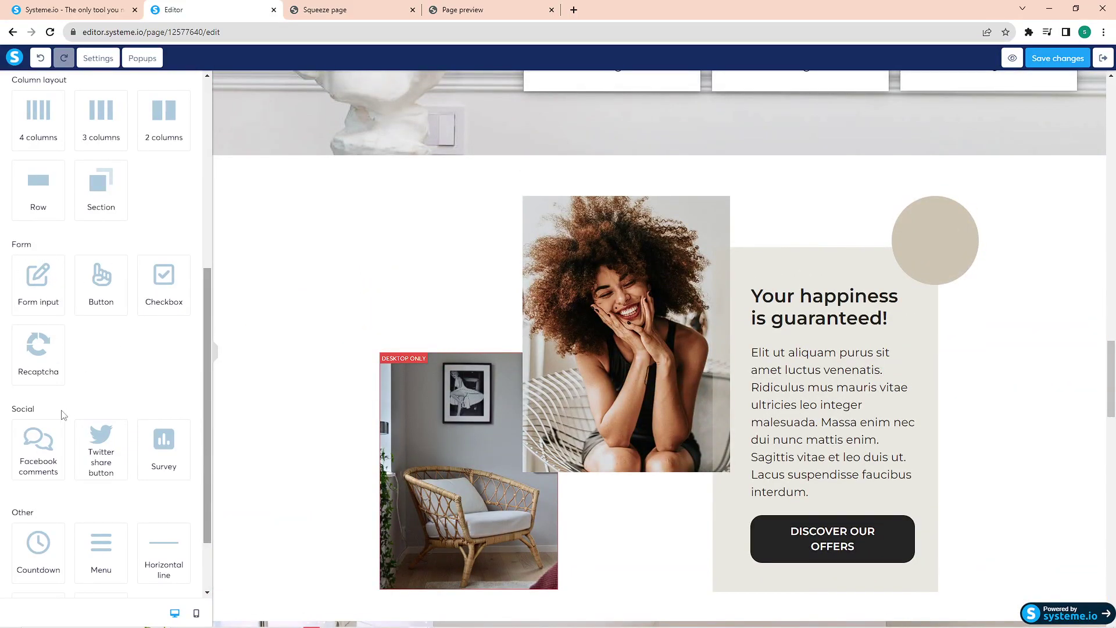
scroll(66, 415, "down", 2)
scroll(1020, 366, "up", 15)
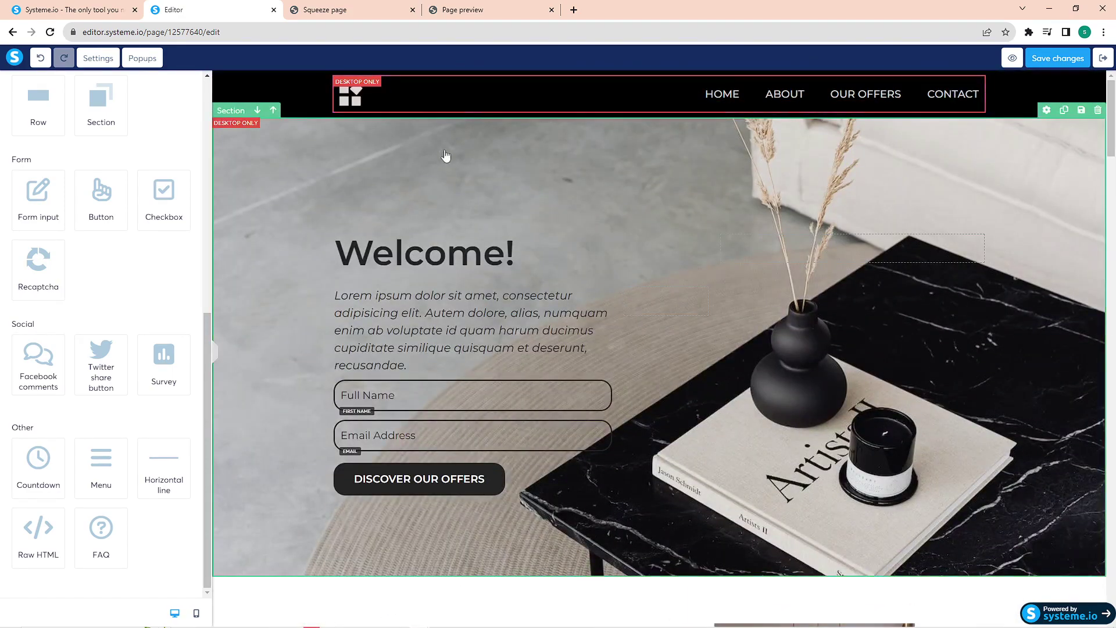
left_click(311, 152)
key("Escape")
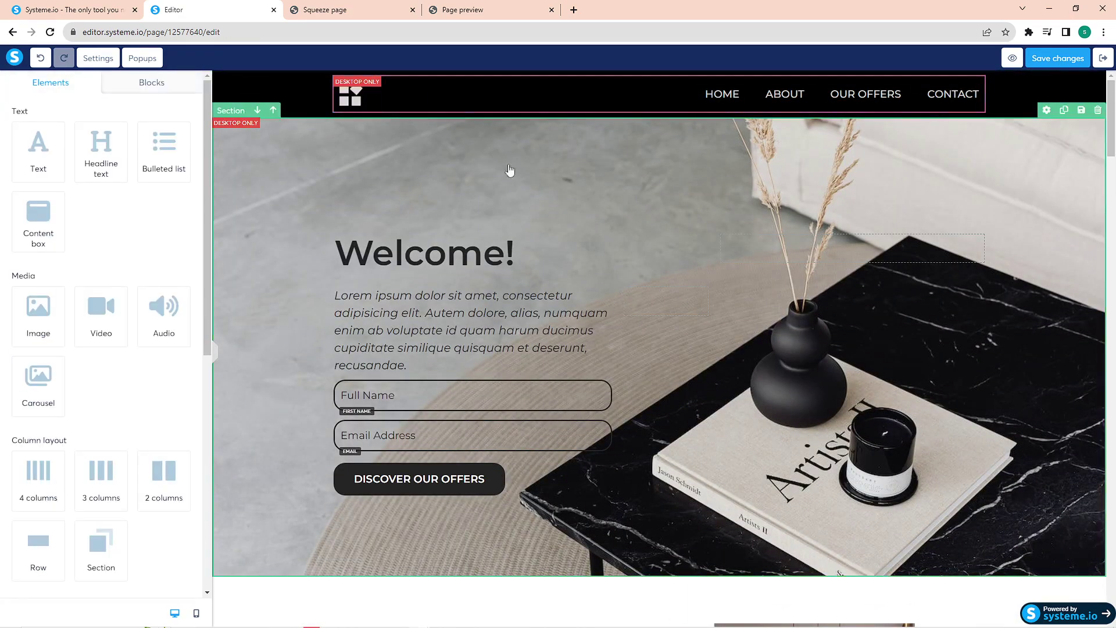
scroll(747, 374, "down", 1)
left_click(798, 362)
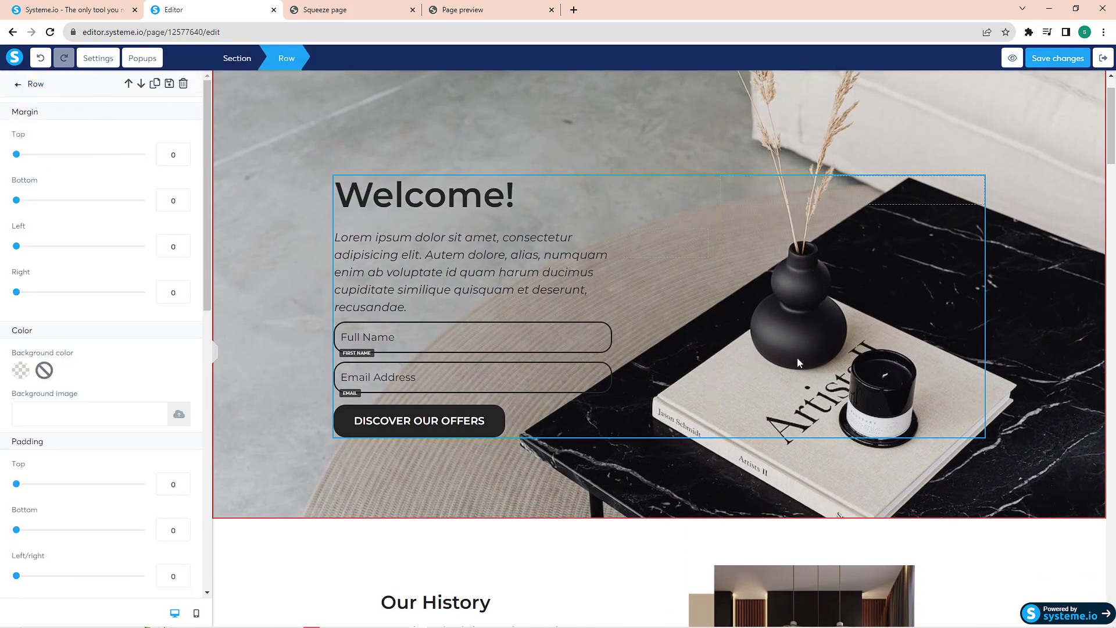
key("Escape")
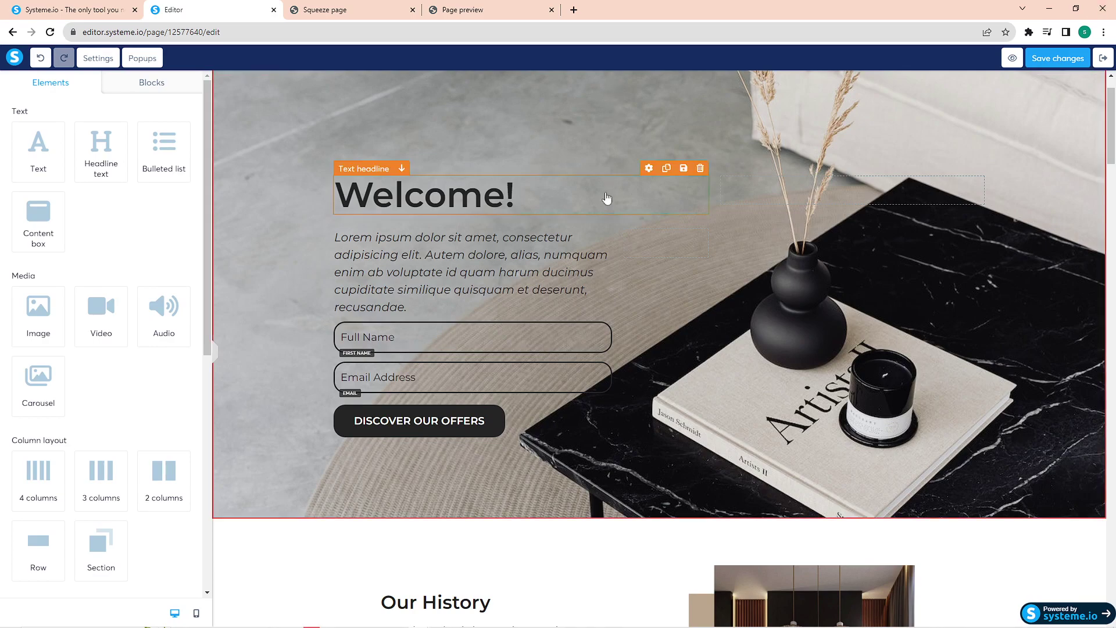
scroll(559, 294, "up", 1)
triple_click(489, 312)
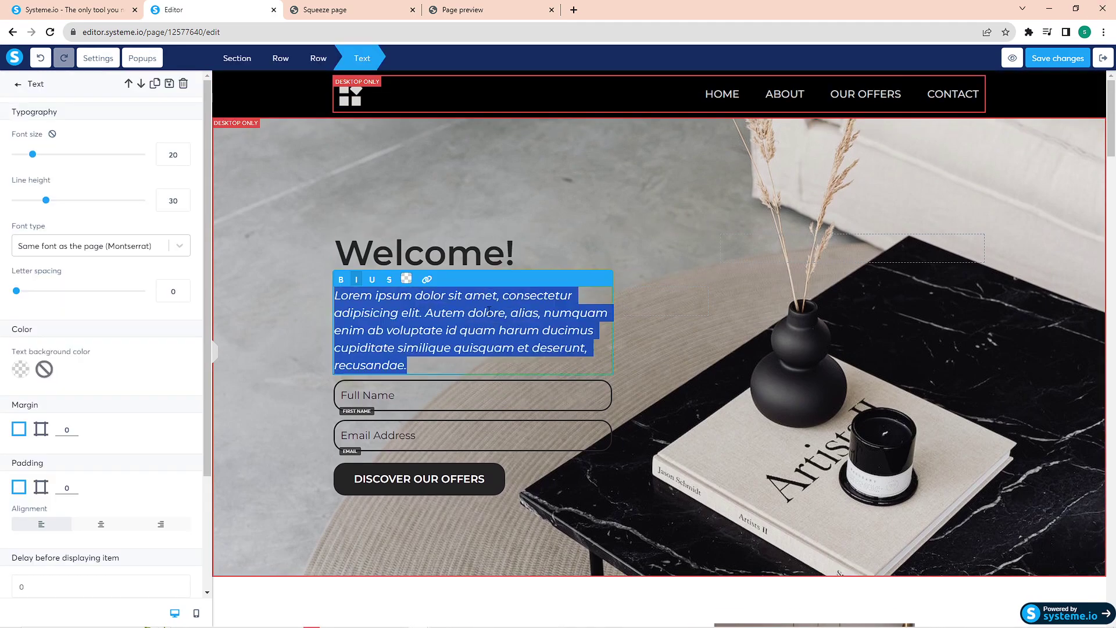
Change the hero headline's wording to "Welcome to this!".
left_click(454, 265)
left_click(457, 265)
key("Right")
key("Left")
type("to this")
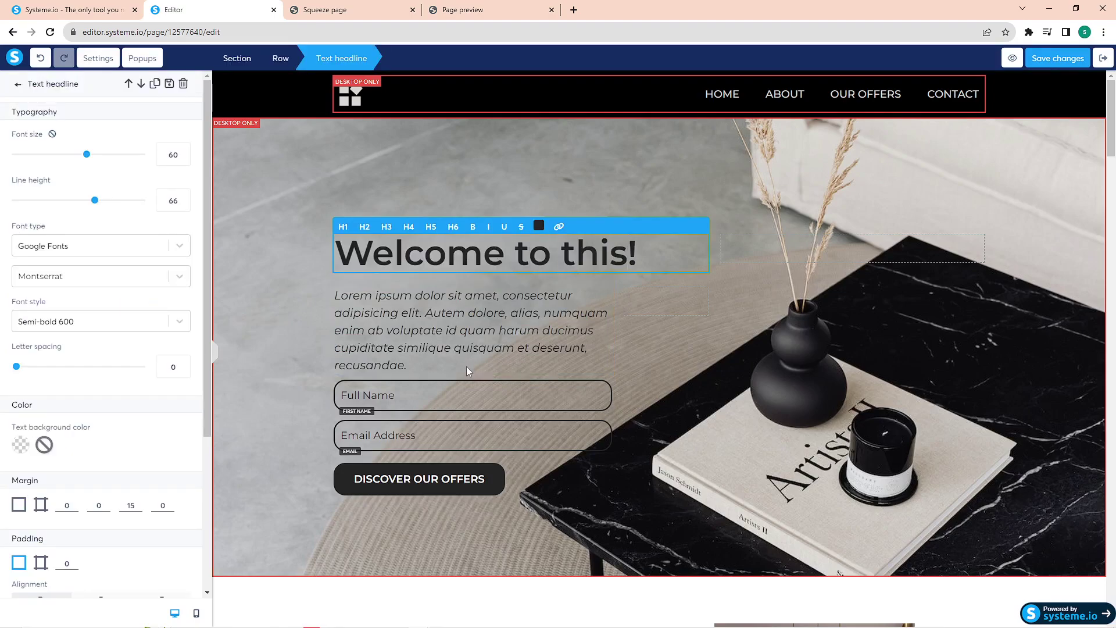
Try the H4, H5 and H6 heading levels on the hero headline and settle on H1.
left_click(480, 329)
left_click(435, 249)
left_click(409, 227)
left_click(431, 226)
left_click(453, 226)
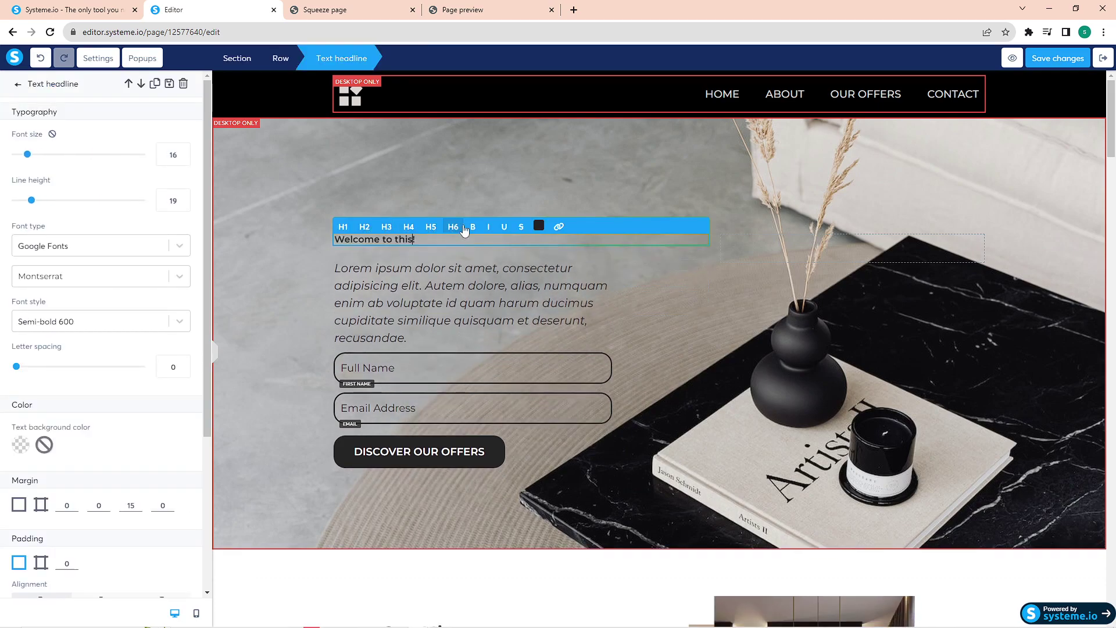
left_click(343, 227)
Try a red text colour, C14040, on the hero headline.
left_click(539, 225)
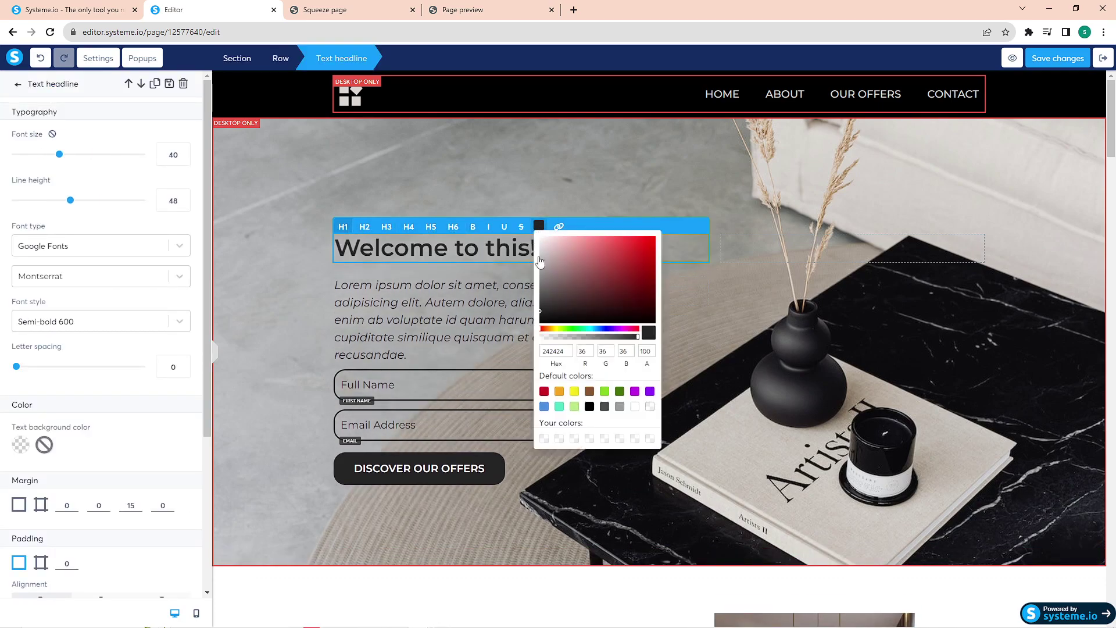
left_click(598, 291)
left_click(617, 258)
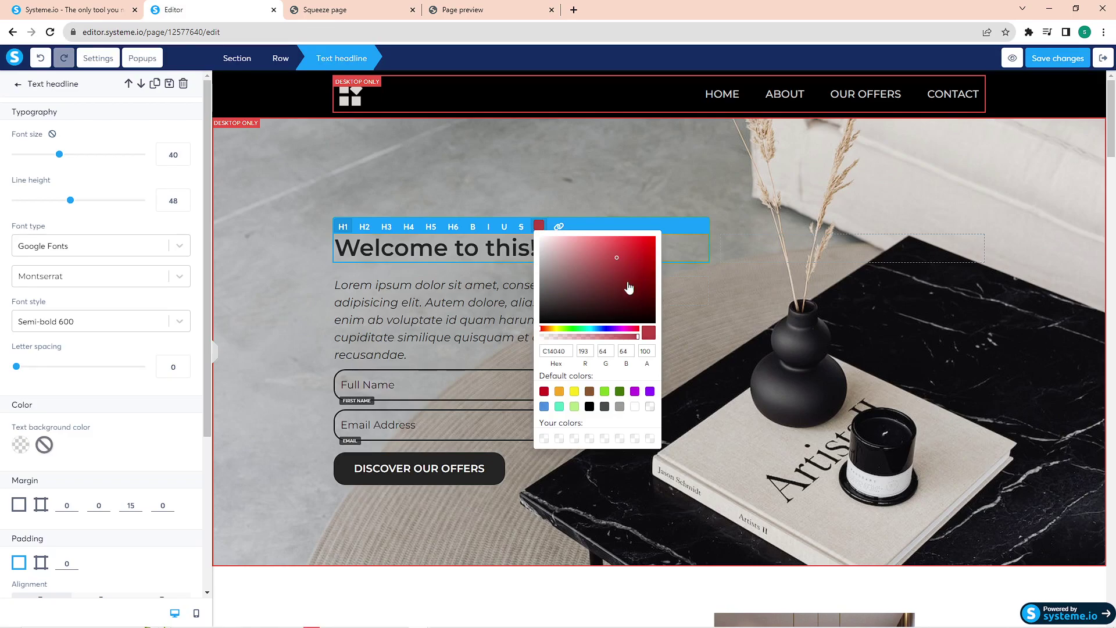
left_click(518, 252)
triple_click(513, 250)
left_click(539, 229)
left_click(523, 249)
triple_click(525, 249)
left_click(541, 227)
Set the hero headline's font size to 41 and its line height to 43.
triple_click(432, 241)
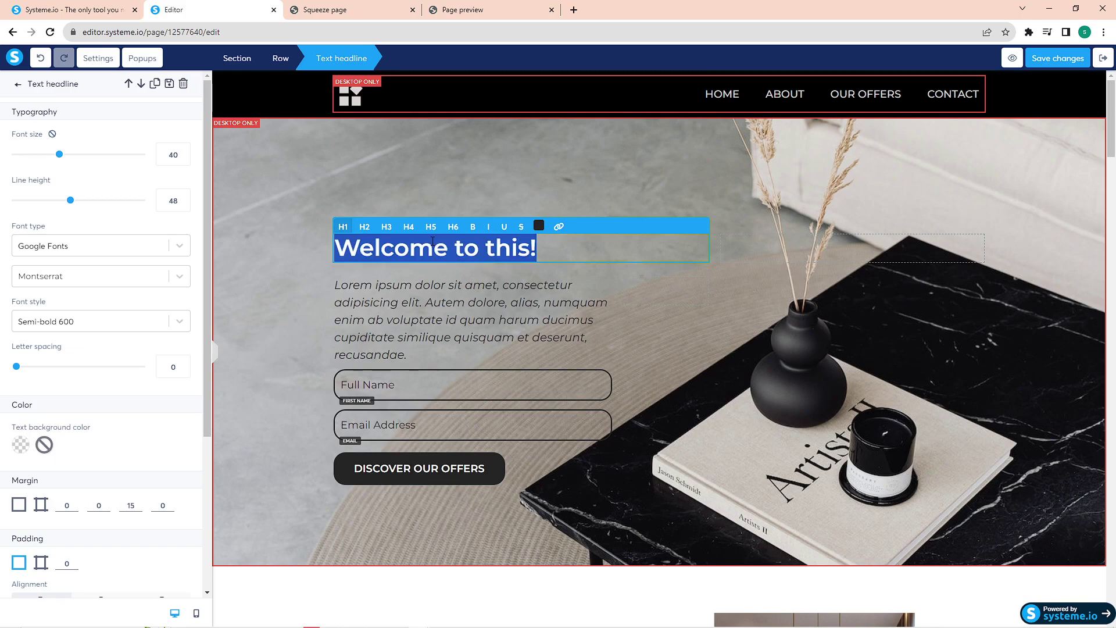
left_click_drag(60, 154, 61, 155)
left_click_drag(71, 199, 63, 200)
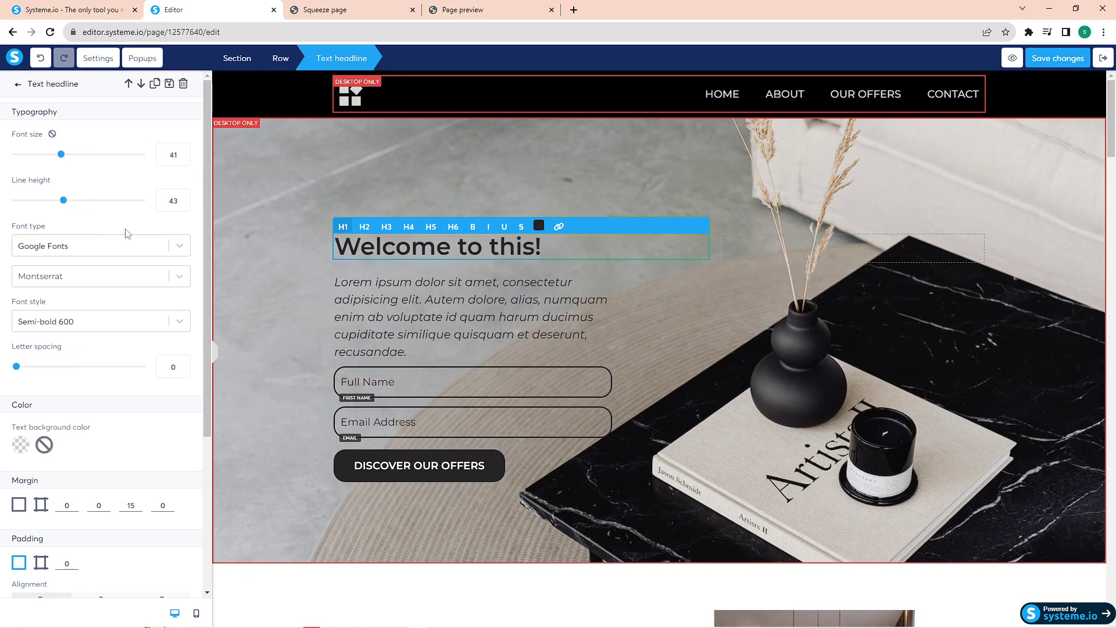
Try Custom Fonts and Times New Roman on the headline, and settle on the web safe font Arial, Helvetica, sans-serif.
left_click(122, 246)
left_click(81, 333)
left_click(79, 253)
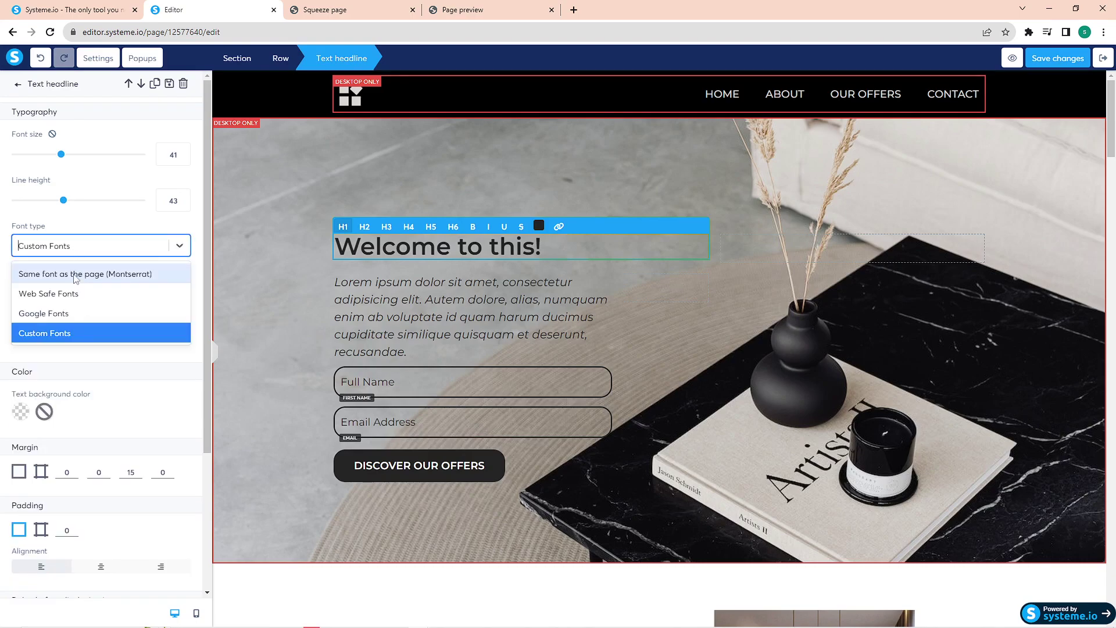
left_click(75, 294)
left_click(87, 277)
left_click(82, 336)
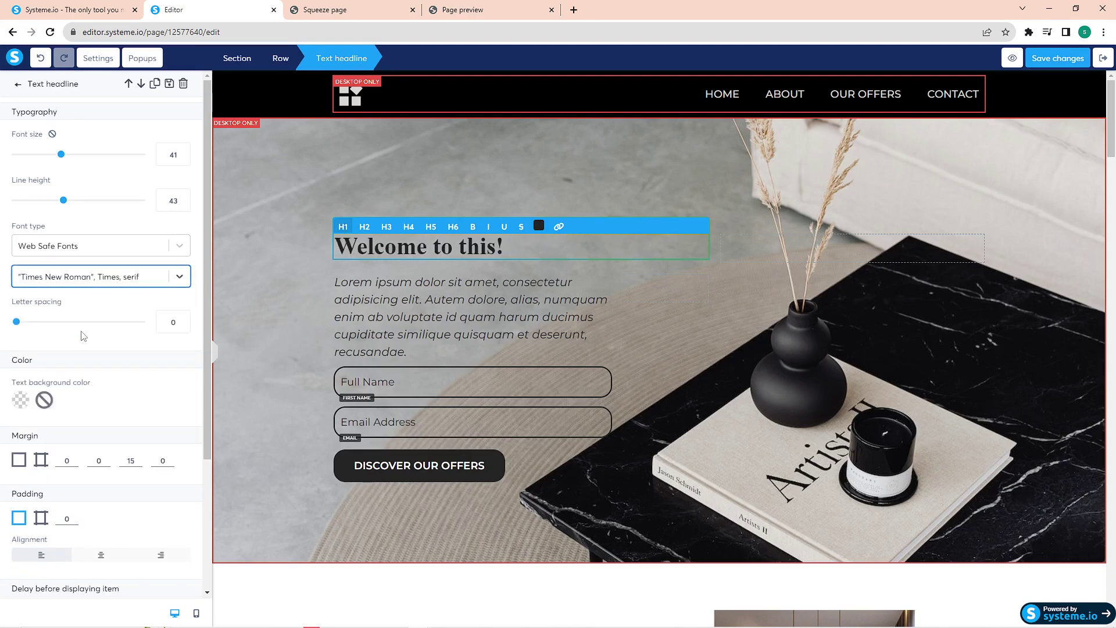
left_click(102, 277)
left_click(98, 337)
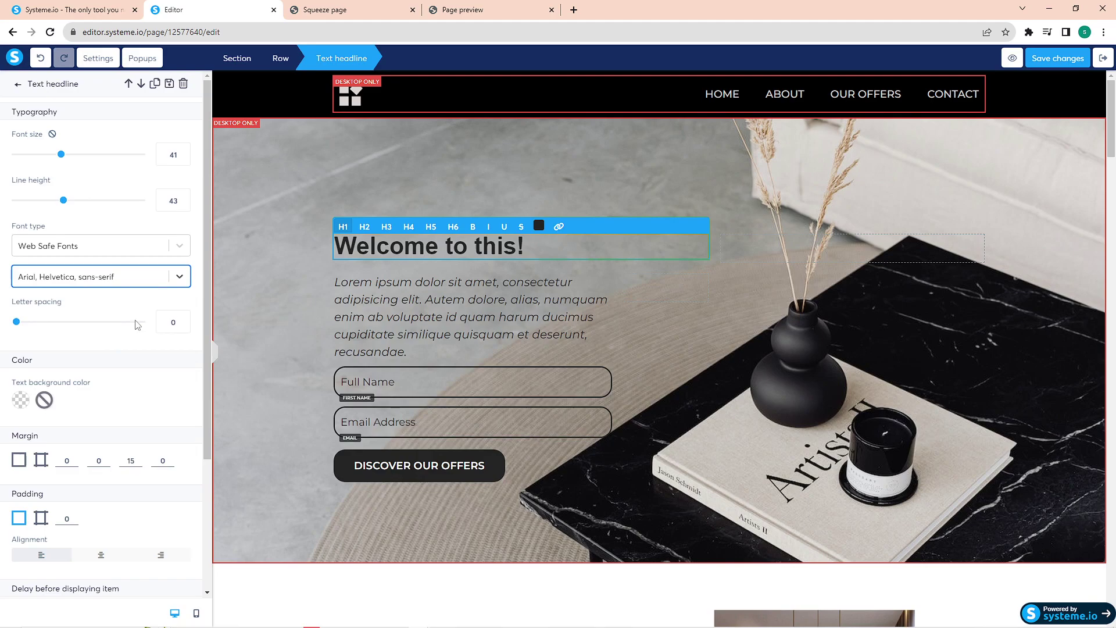
Try a wider letter spacing on the headline and return it to 0.
scroll(56, 276, "down", 1)
scroll(85, 263, "down", 1)
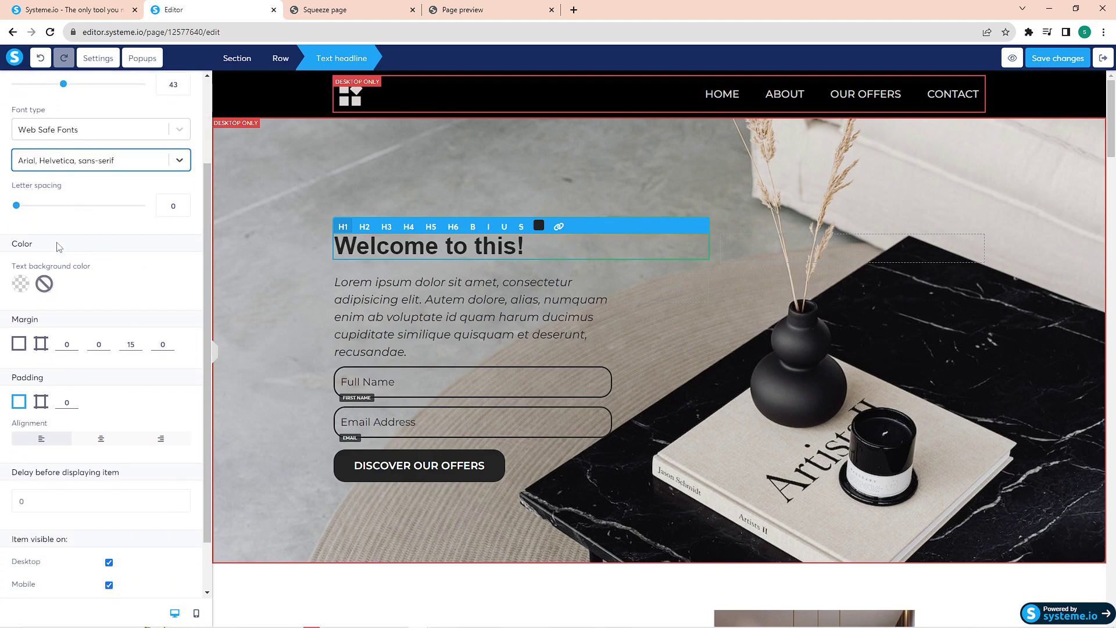
left_click_drag(16, 205, 154, 232)
left_click_drag(281, 243, 3, 223)
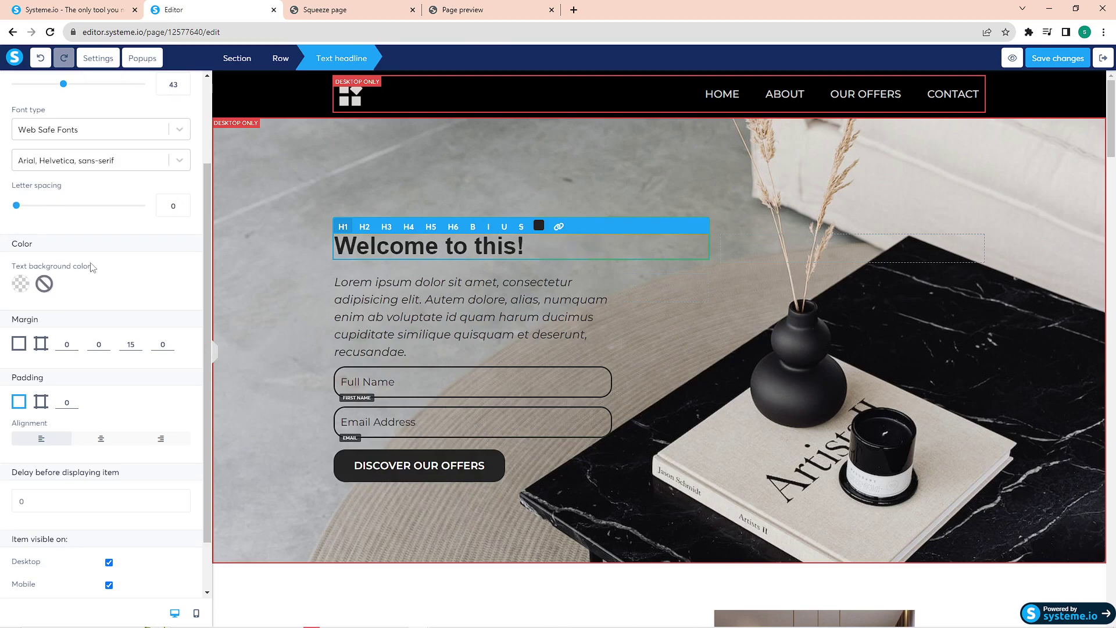
mouse_move(17, 206)
left_mouse_down()
mouse_move(46, 213)
mouse_move(3, 217)
left_mouse_up()
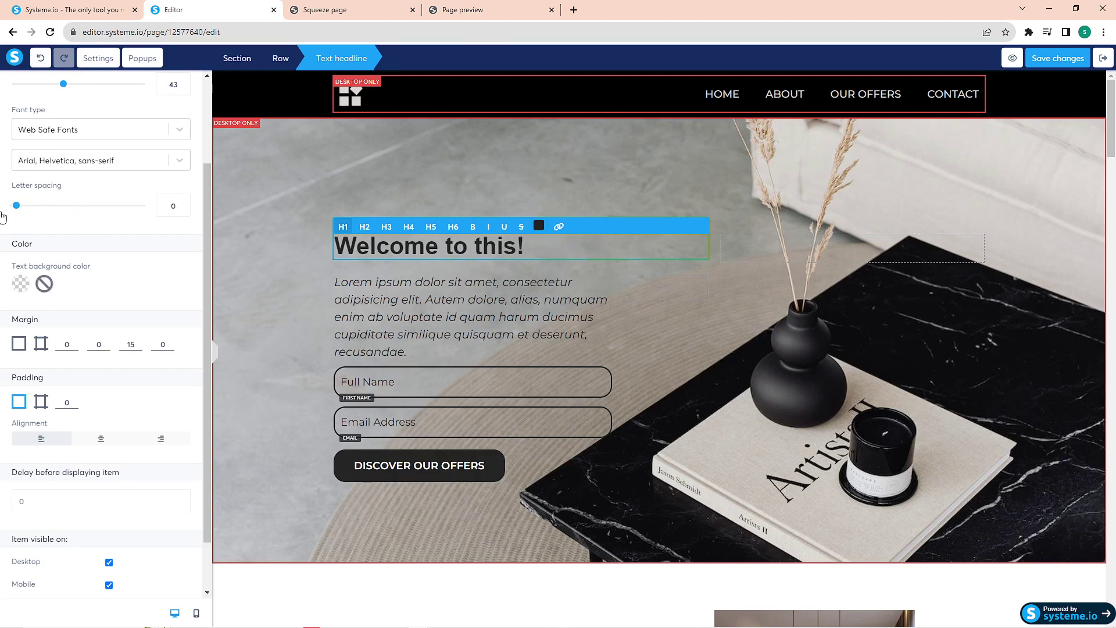
Try dark purple and light pink text background colours behind the hero headline.
left_click(23, 286)
left_click(150, 291)
left_click(170, 294)
left_click(161, 314)
left_click_drag(76, 373, 157, 373)
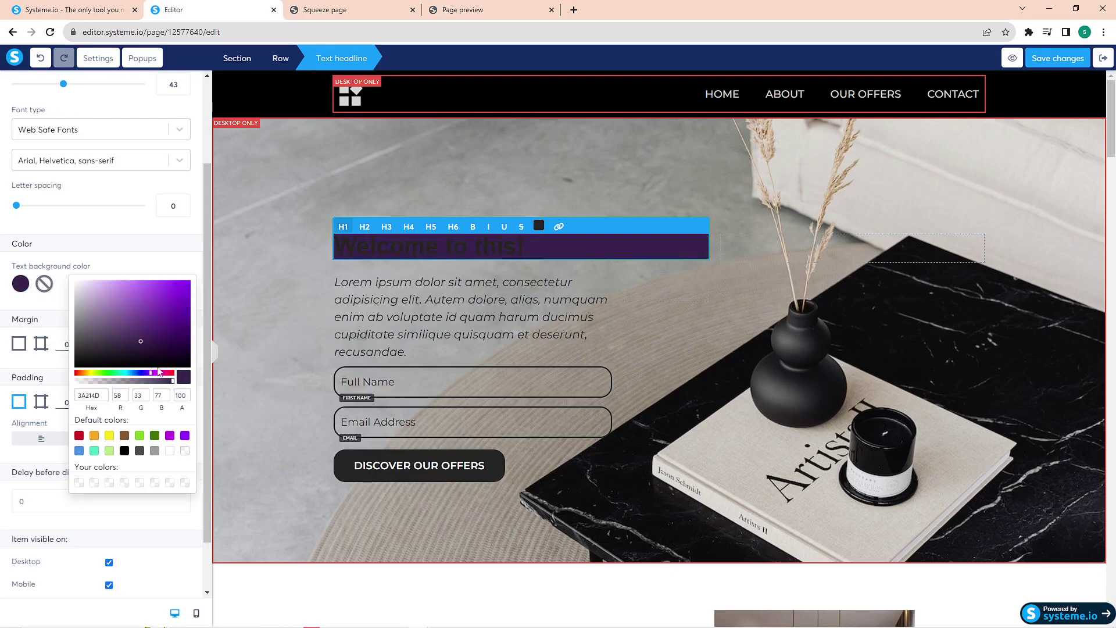
left_click(149, 320)
left_click(99, 290)
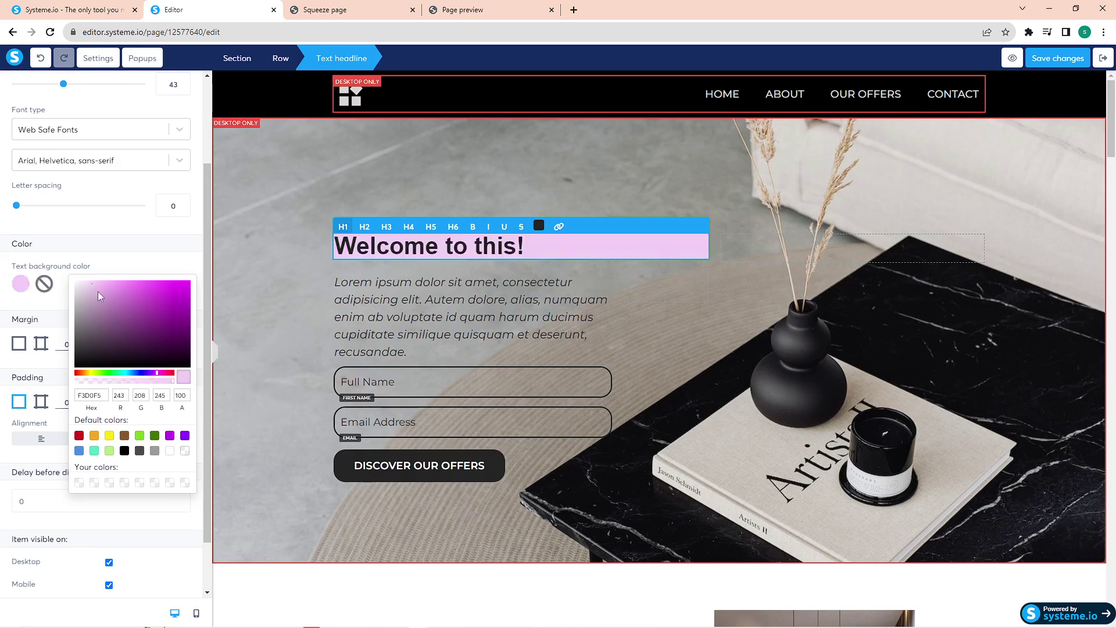
left_click(317, 176)
left_click(608, 289)
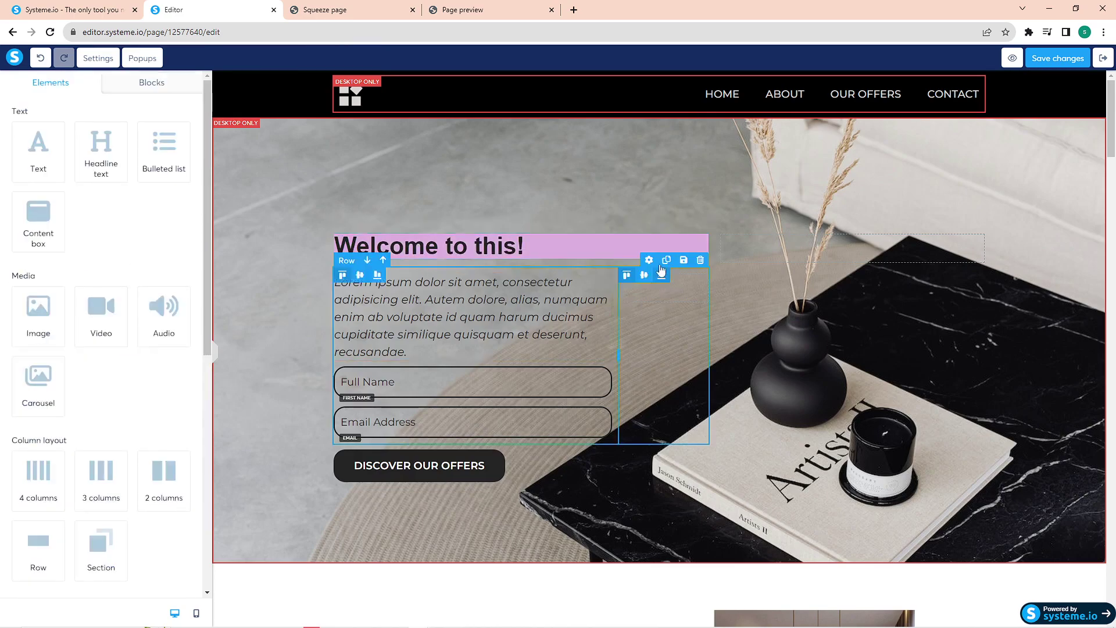
Try centre alignment on the hero headline and return it to left alignment.
double_click(624, 244)
scroll(96, 417, "down", 2)
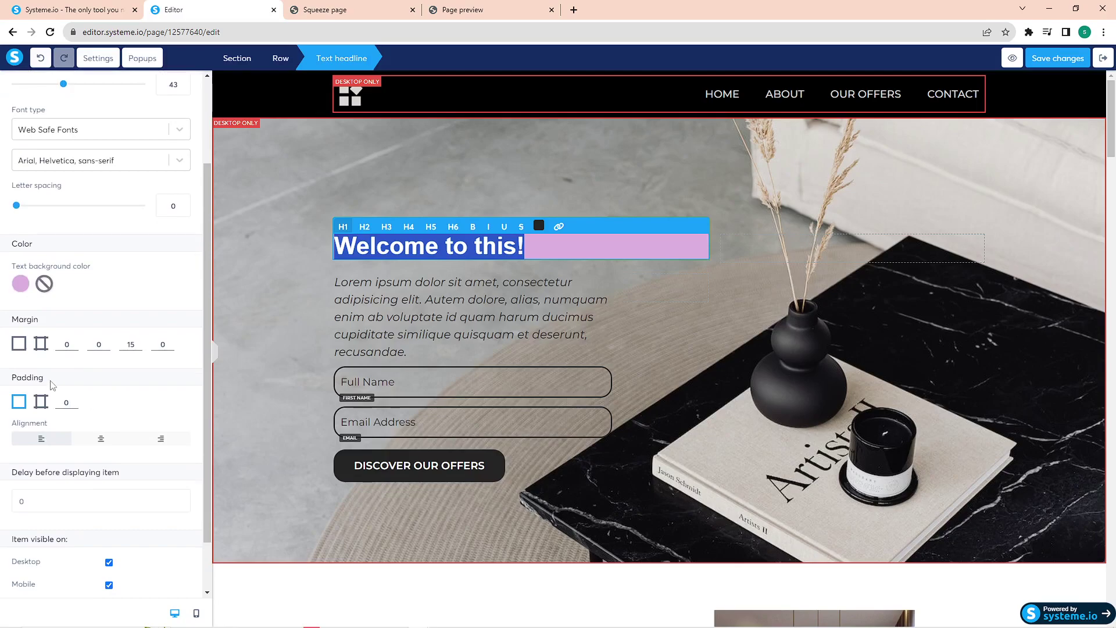
scroll(54, 367, "down", 1)
left_click(42, 381)
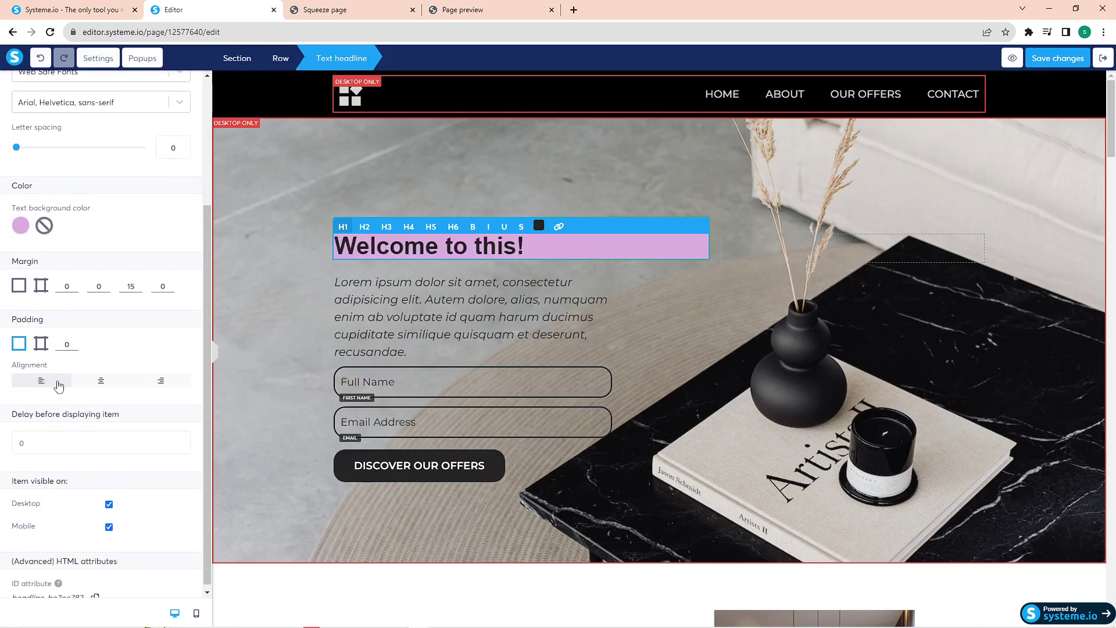
left_click(100, 380)
left_click(39, 380)
Look over the headline's display delay and device visibility options, and remove its text background colour.
scroll(96, 393, "up", 1)
scroll(51, 386, "down", 1)
left_click(46, 448)
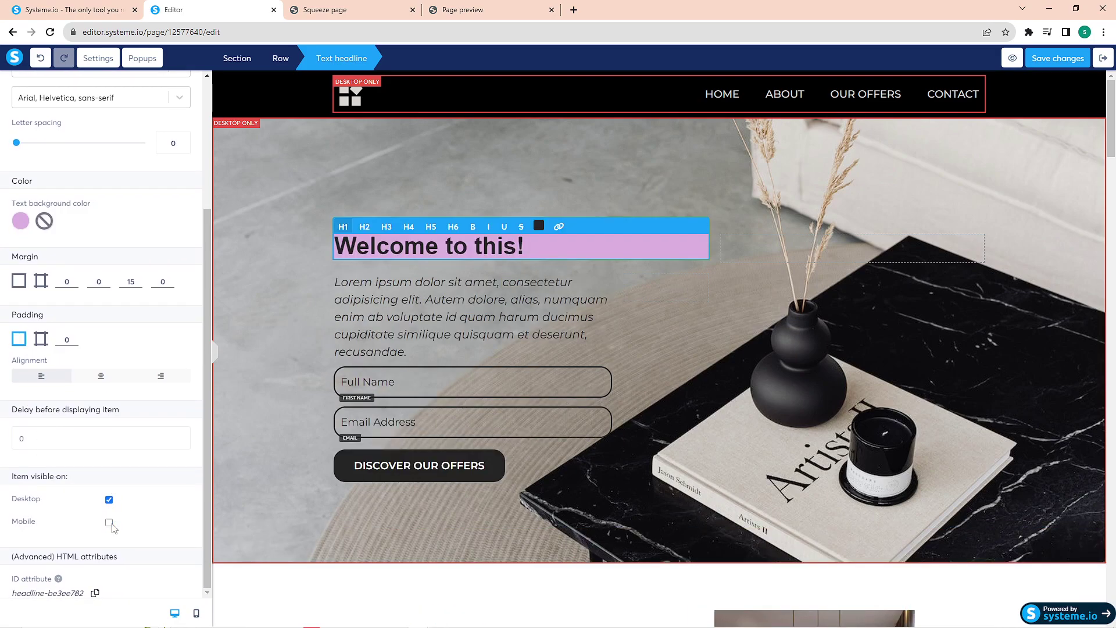
scroll(114, 459, "up", 3)
left_click(44, 400)
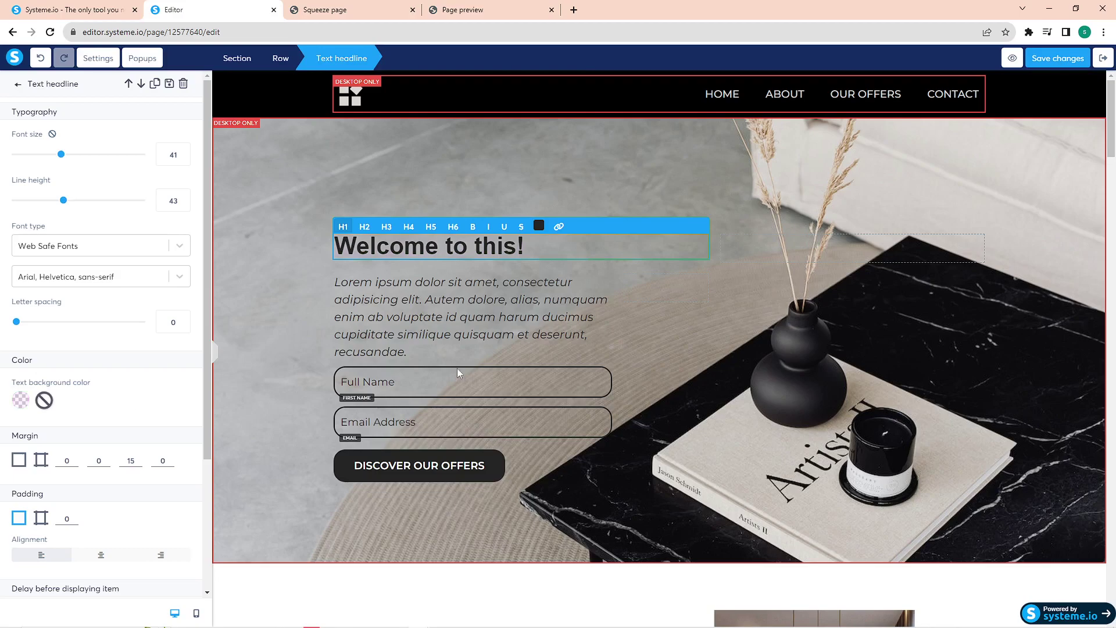
left_click(660, 381)
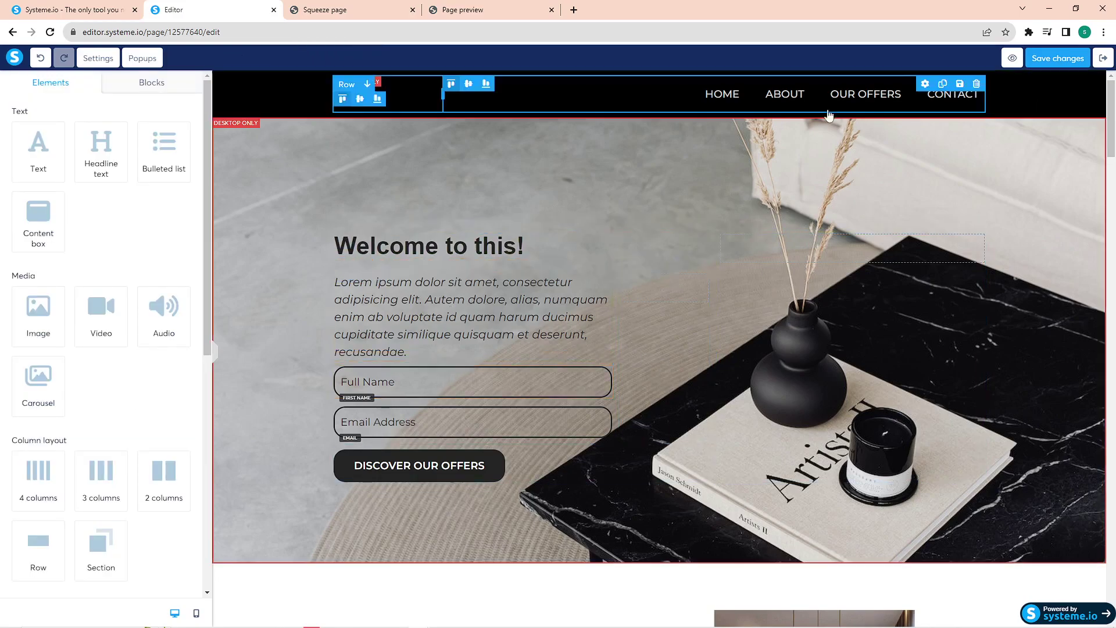
left_click(768, 102)
key("Escape")
left_click(533, 86)
key("Escape")
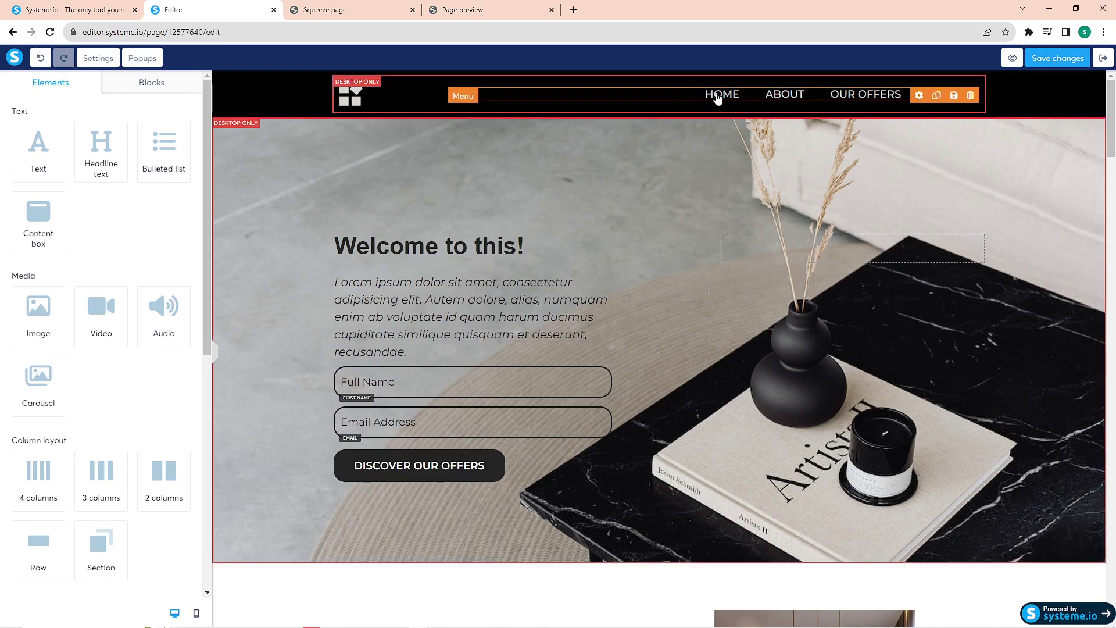
Give the HOME item of the header menu a submenu with one item titled "sample".
left_click(720, 95)
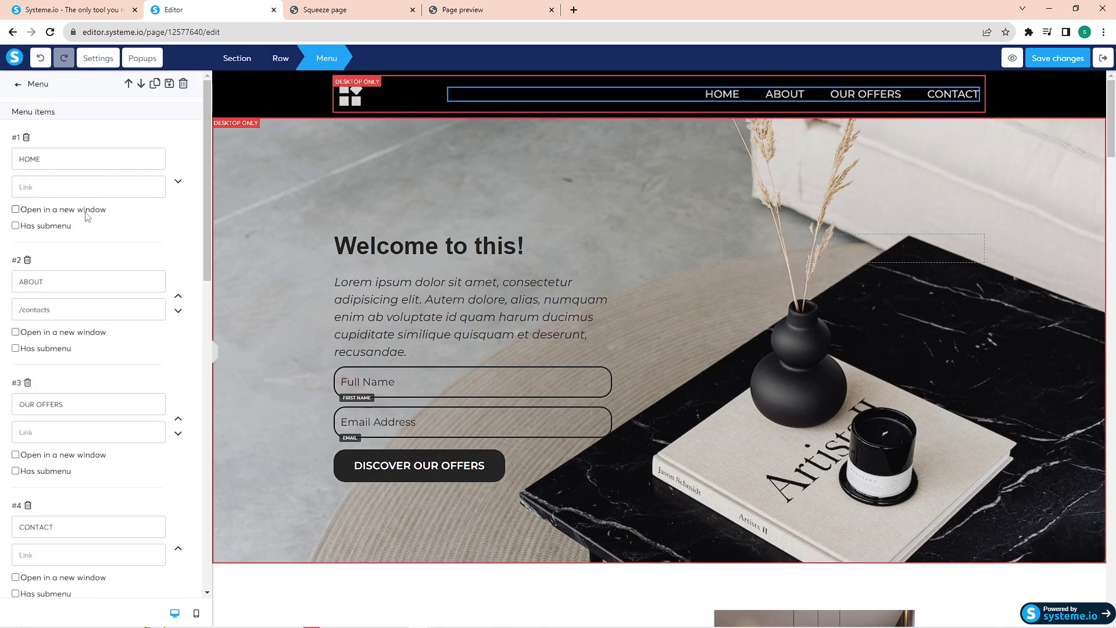
left_click(16, 210)
left_click(15, 225)
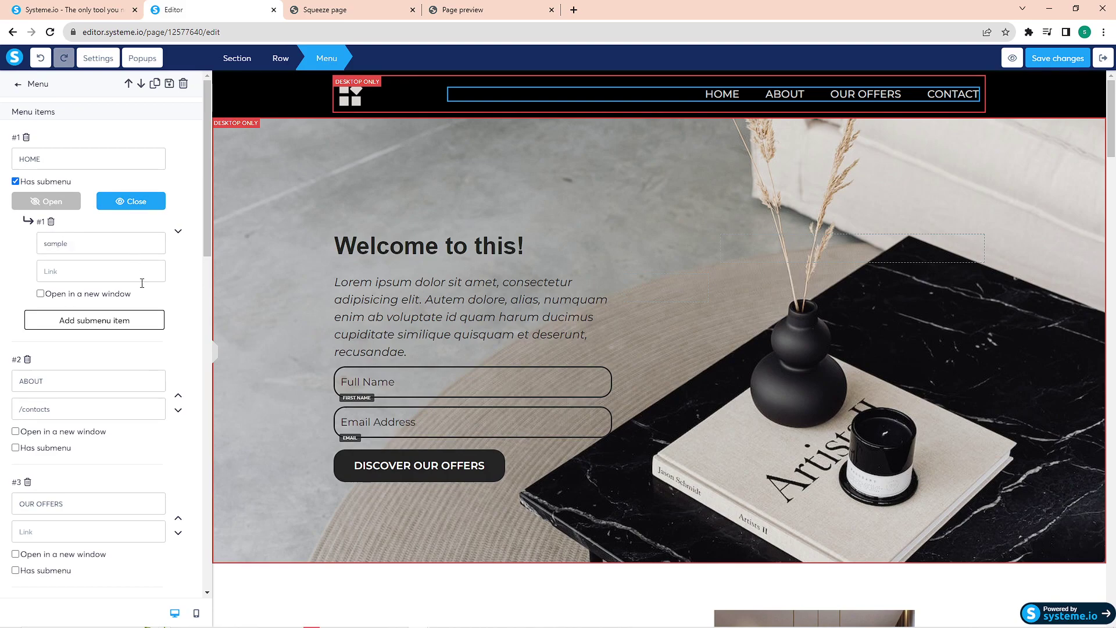
Add a fifth item titled "hgdgdg" to the header menu and delete it again.
scroll(87, 378, "down", 5)
left_click(54, 422)
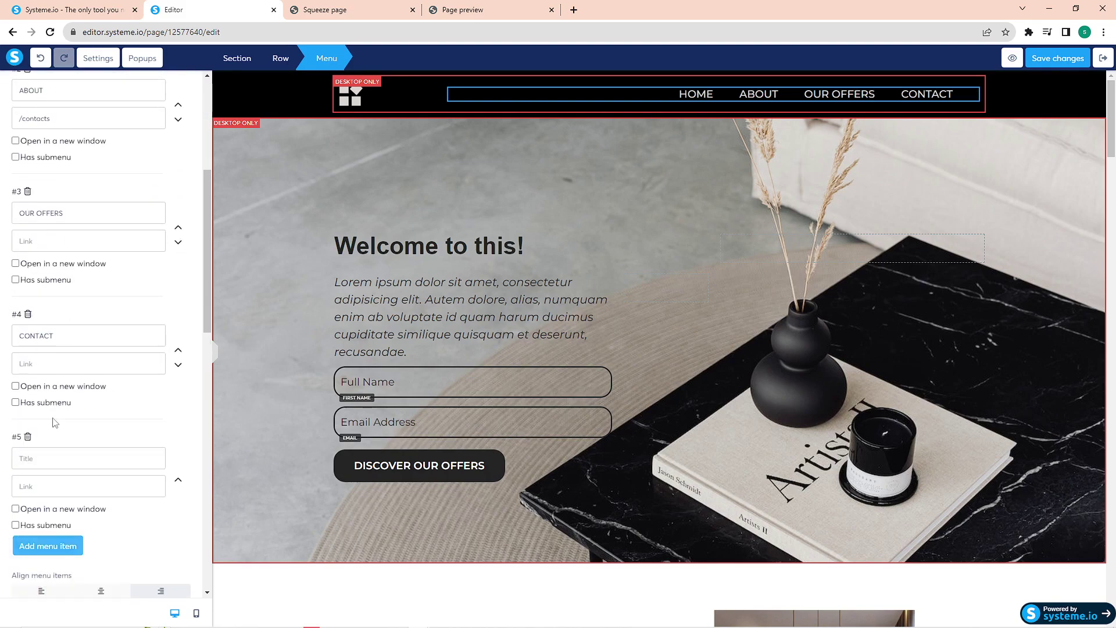
type("hgdgdg")
left_click(27, 437)
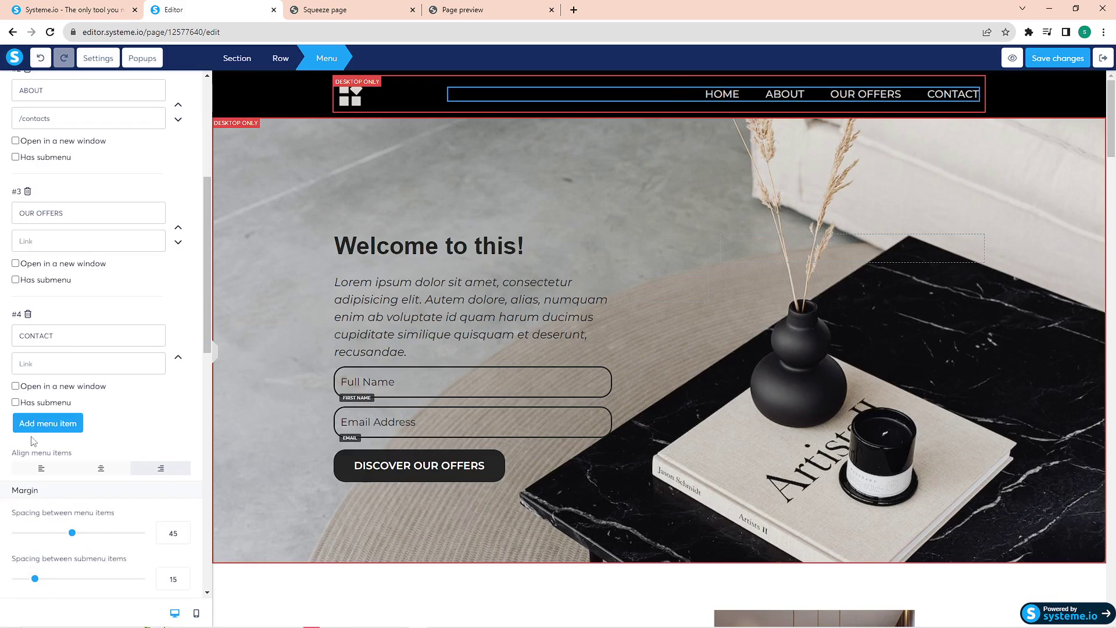
Try left and centre alignment for the header menu items, return them to right alignment, and set their spacing to 57.
scroll(142, 433, "down", 3)
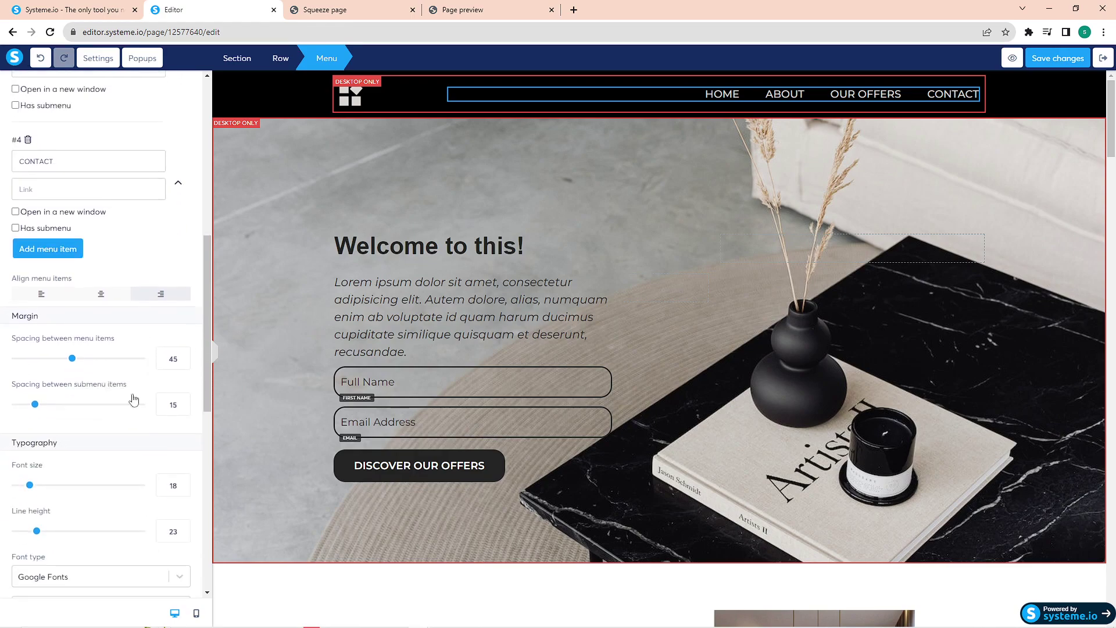
left_click(41, 294)
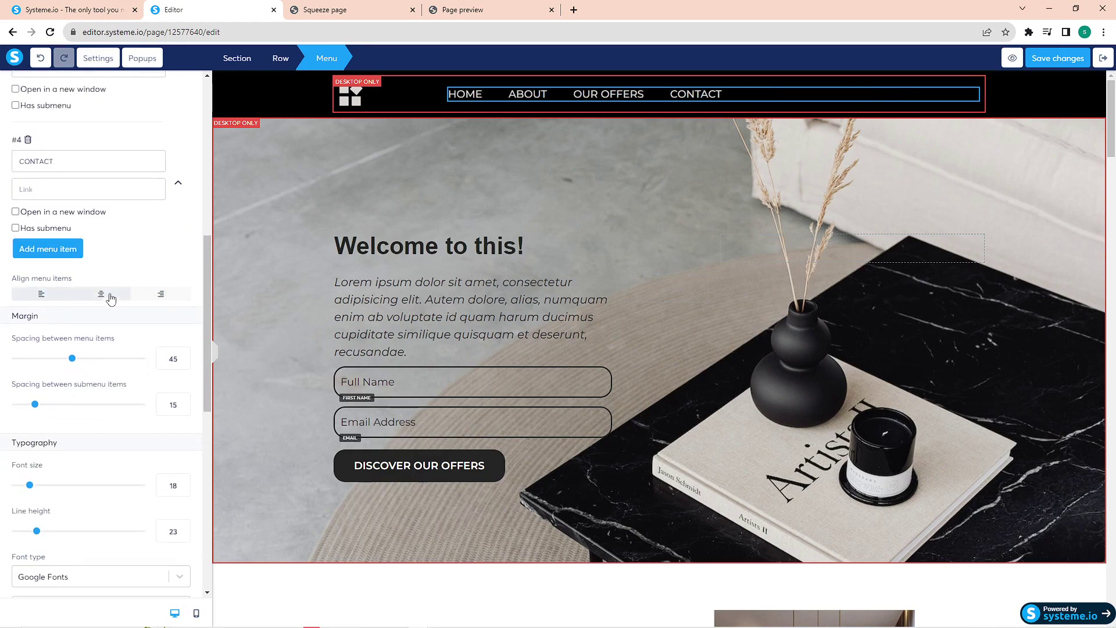
left_click(102, 295)
left_click(161, 294)
mouse_move(68, 369)
left_mouse_down()
mouse_move(142, 364)
mouse_move(87, 365)
left_mouse_up()
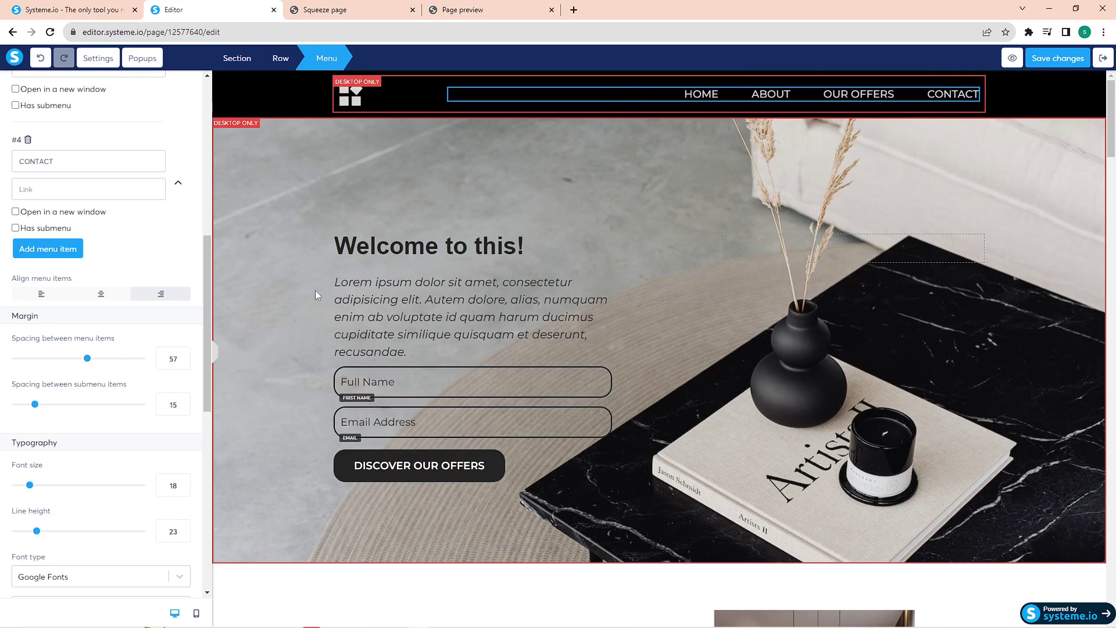
Examine the header logo's image settings, including its file, link, size, border, blur and shadow options.
left_click(360, 104)
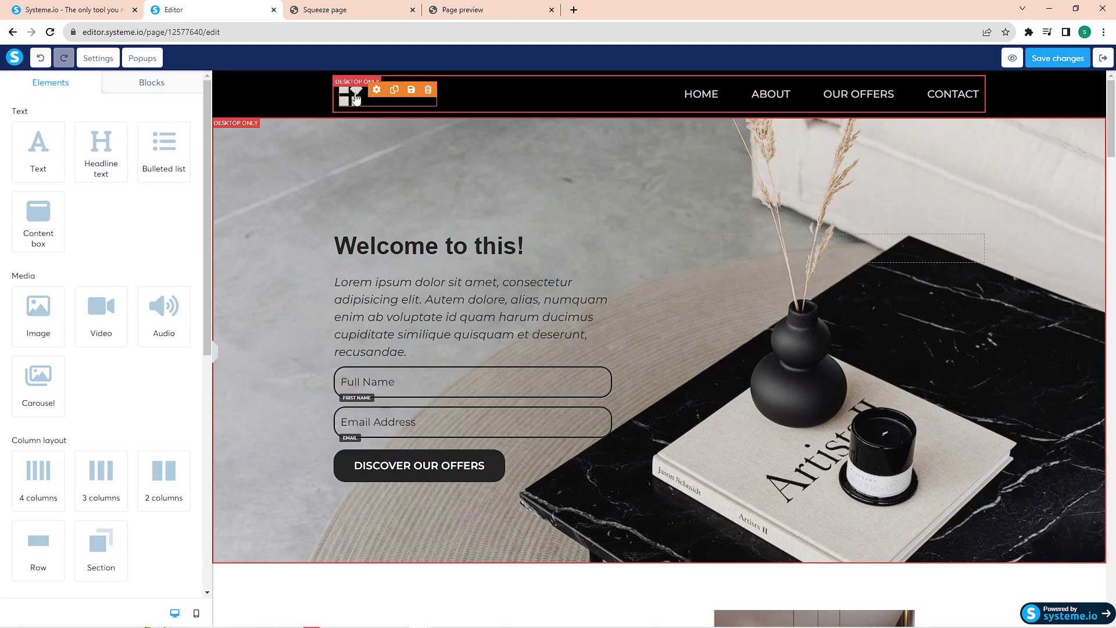
left_click(356, 98)
scroll(89, 176, "down", 1)
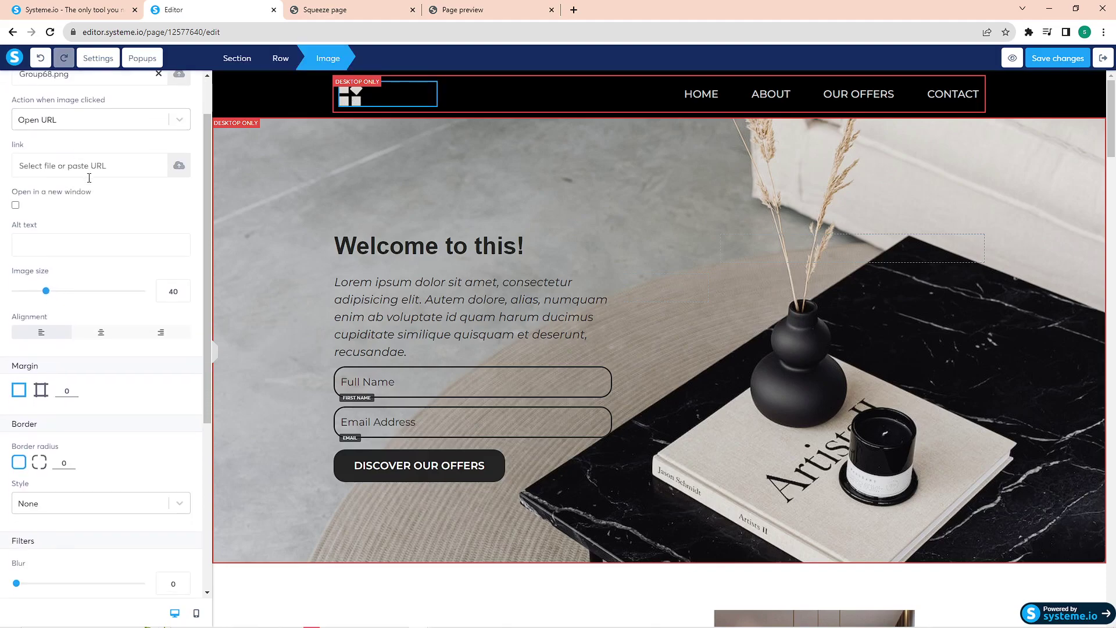
scroll(89, 192, "down", 1)
scroll(87, 285, "down", 4)
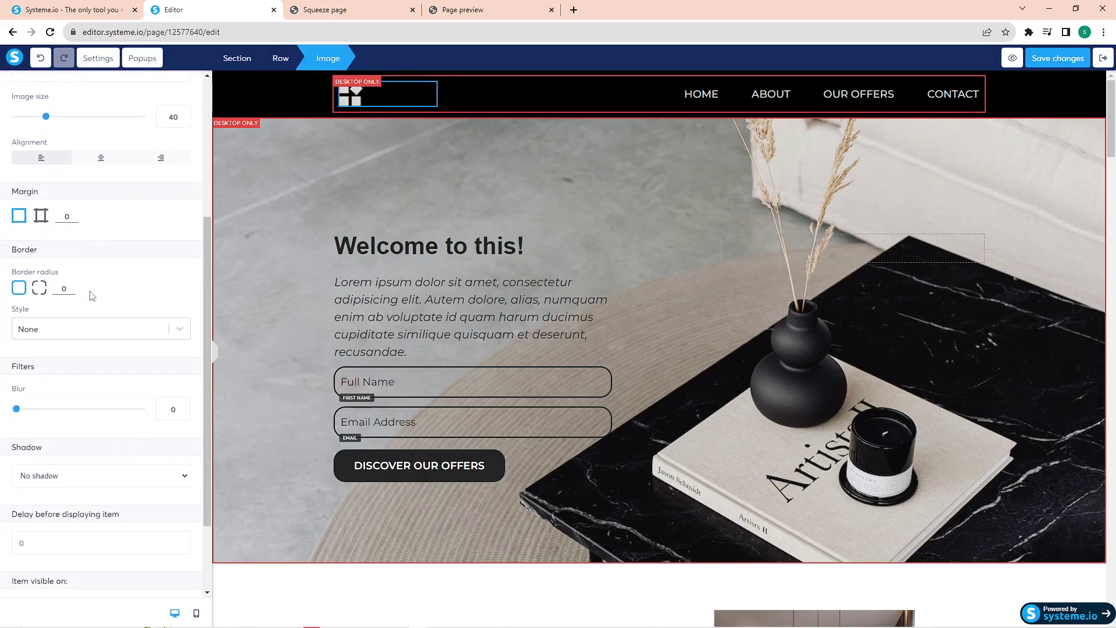
left_click_drag(206, 323, 206, 123)
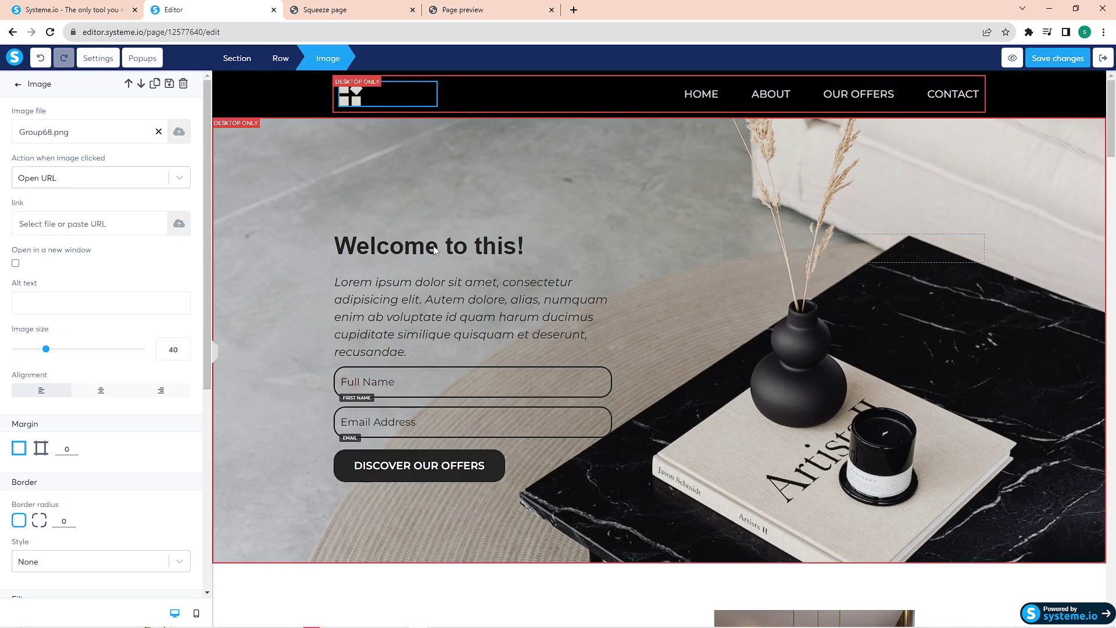
key("Escape")
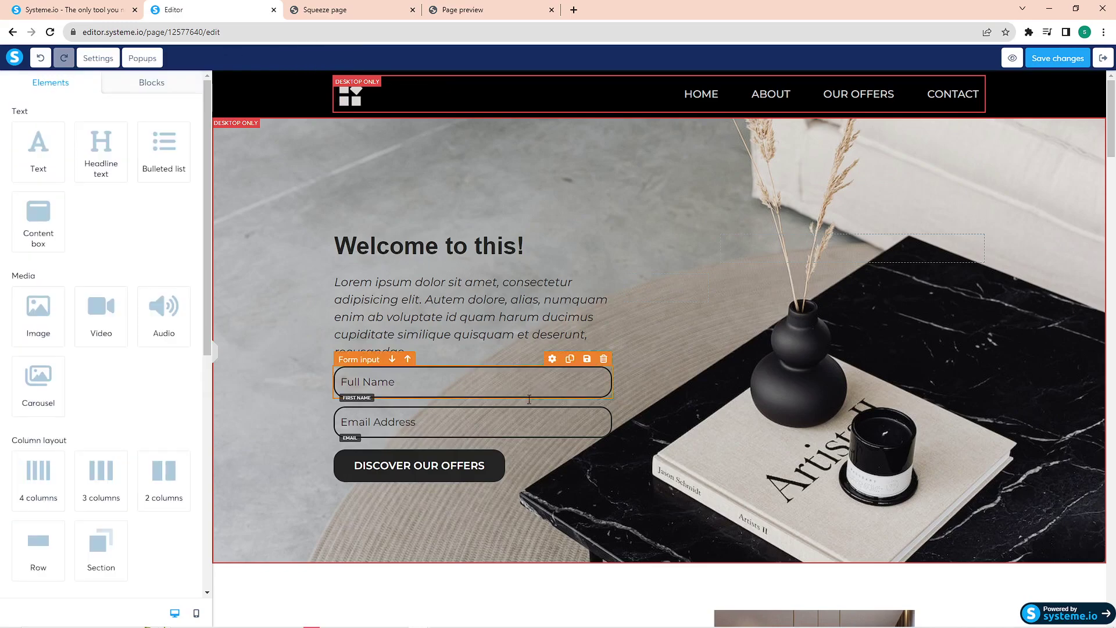
left_click(678, 399)
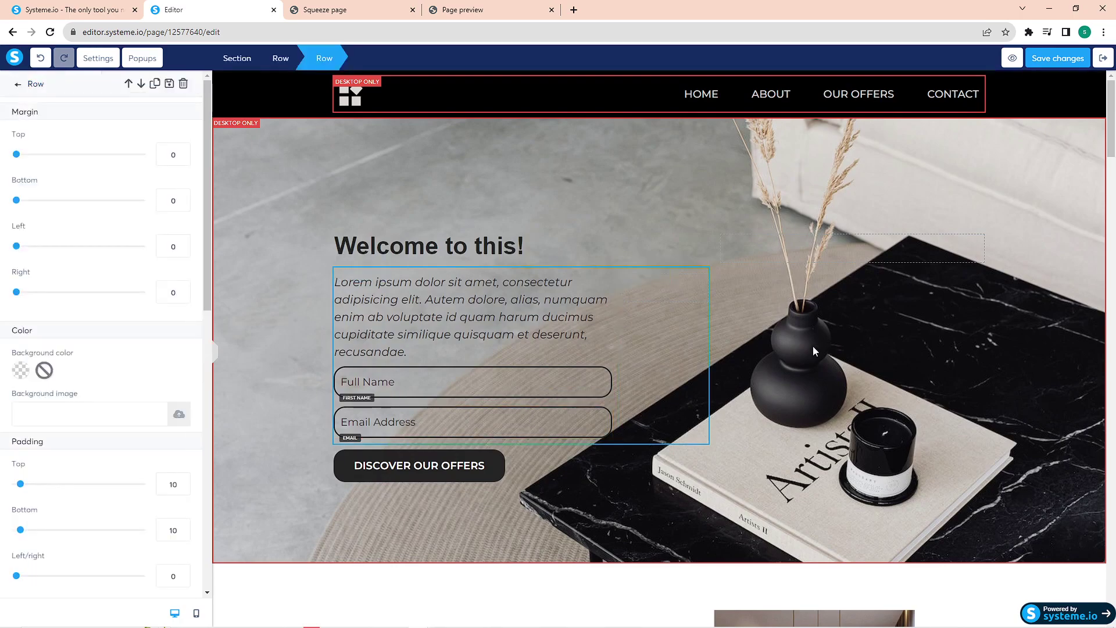
key("Escape")
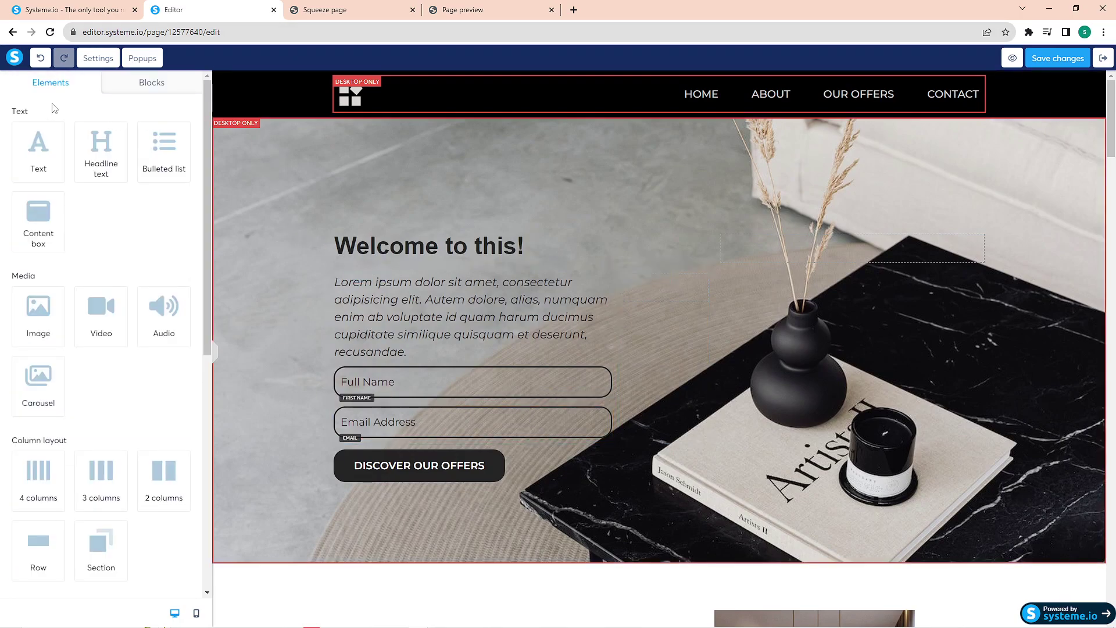
Add a form input below the Email Address field and set its input type to Phone number.
scroll(75, 429, "down", 8)
left_click_drag(26, 210, 354, 436)
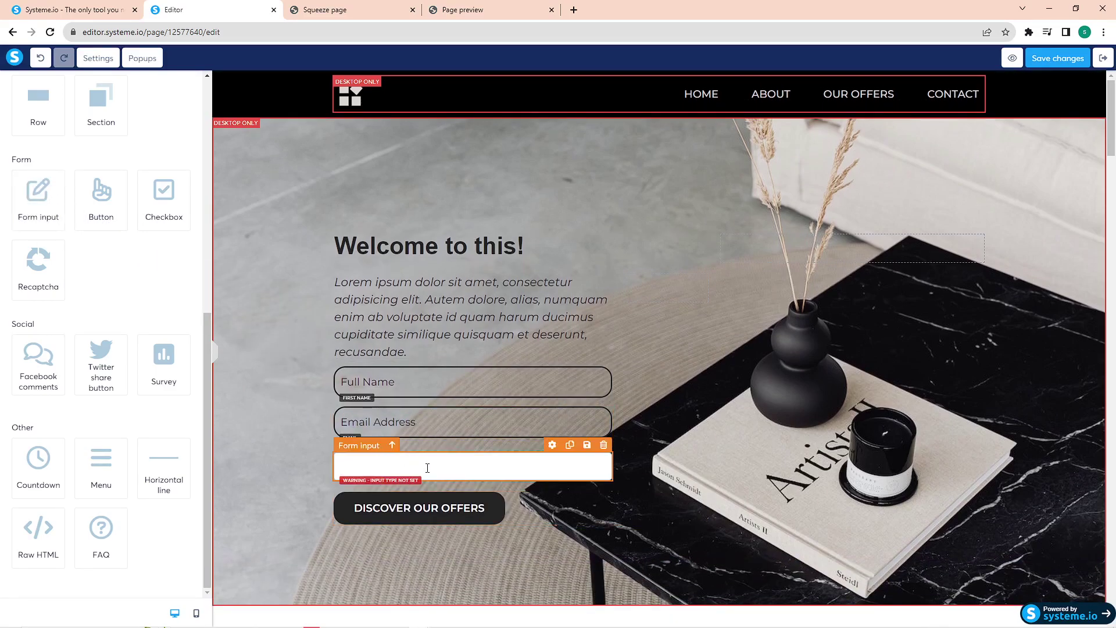
left_click(430, 469)
left_click(56, 131)
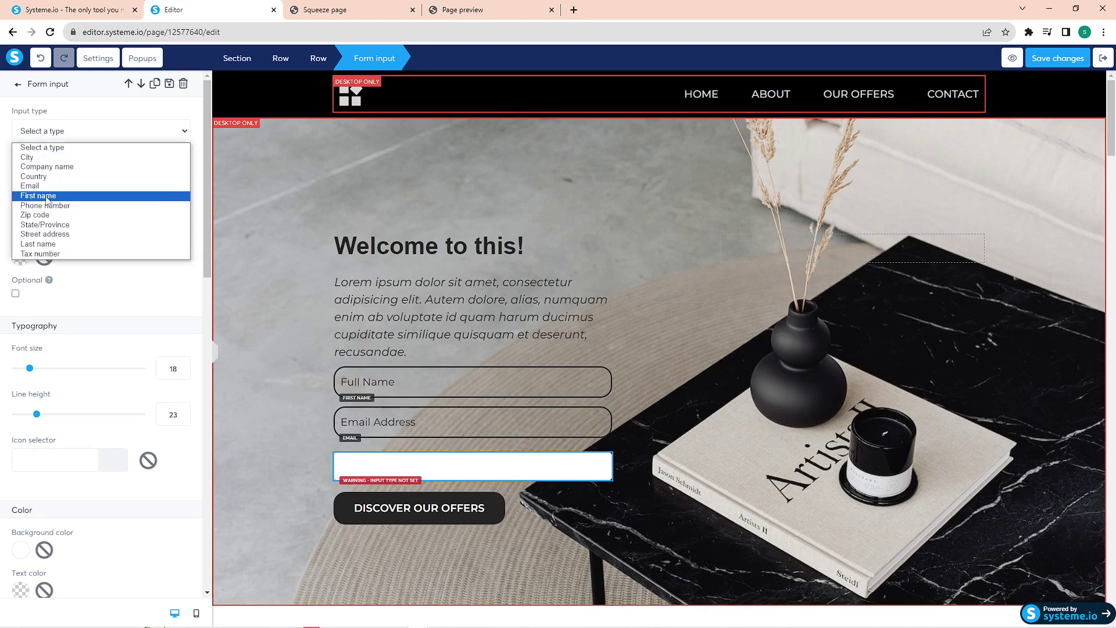
left_click(50, 209)
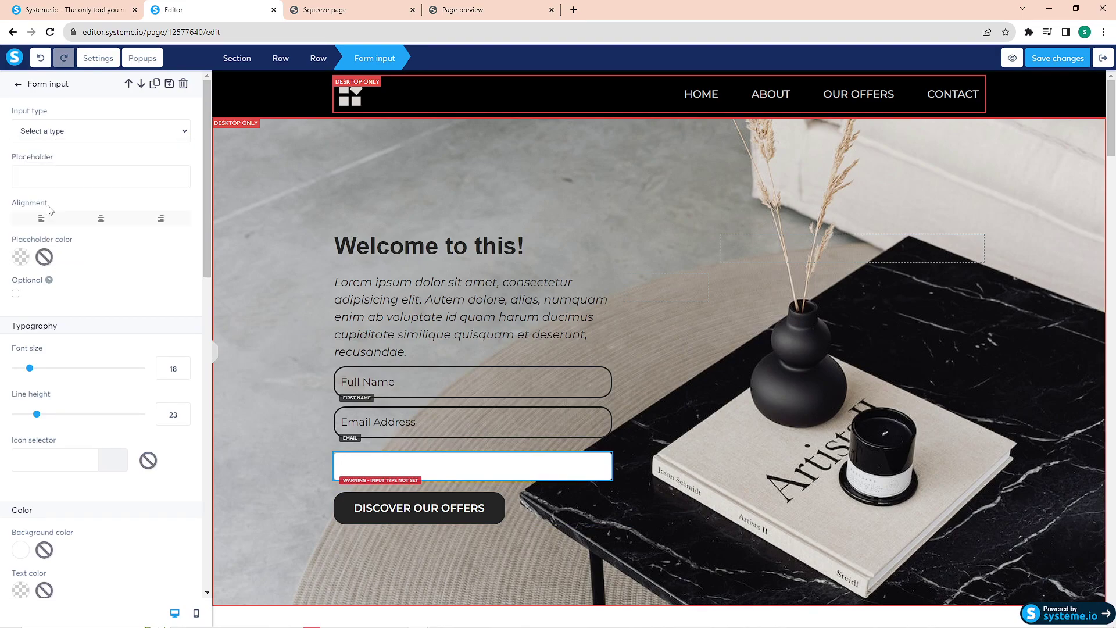
left_click(522, 527)
left_click(415, 475)
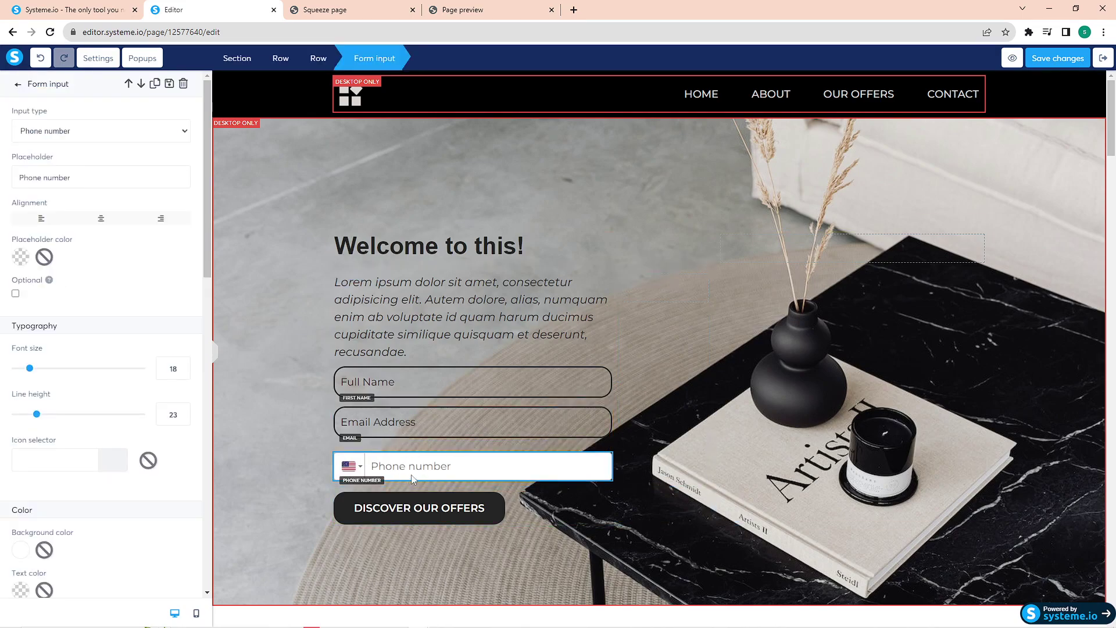
left_click(416, 476)
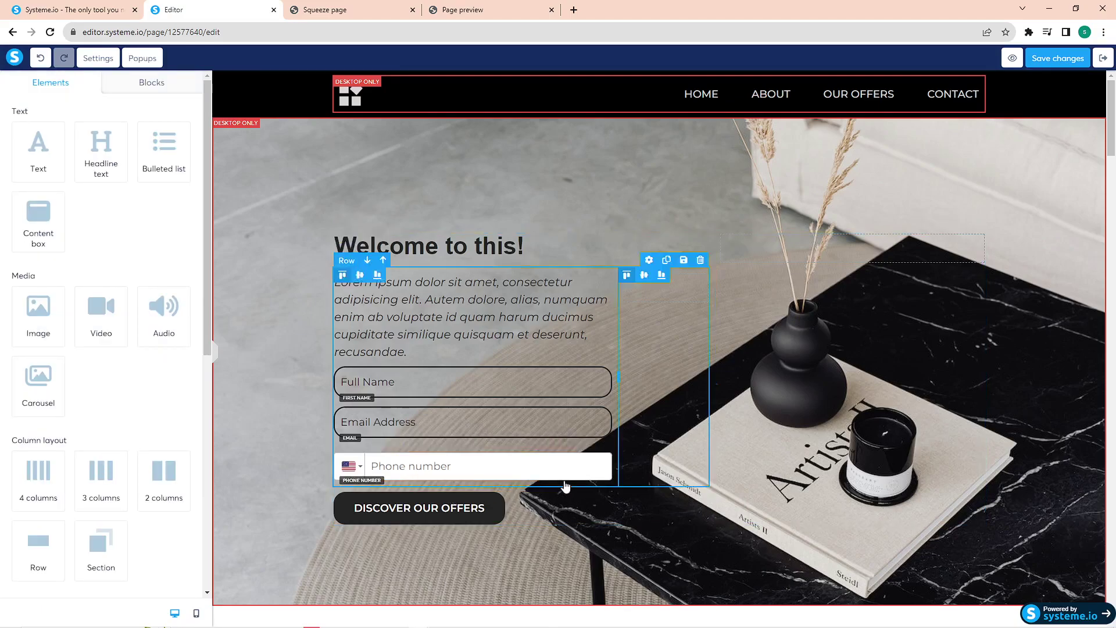
Save the page changes, leave the page editor and go to the email campaigns list.
left_click(1025, 65)
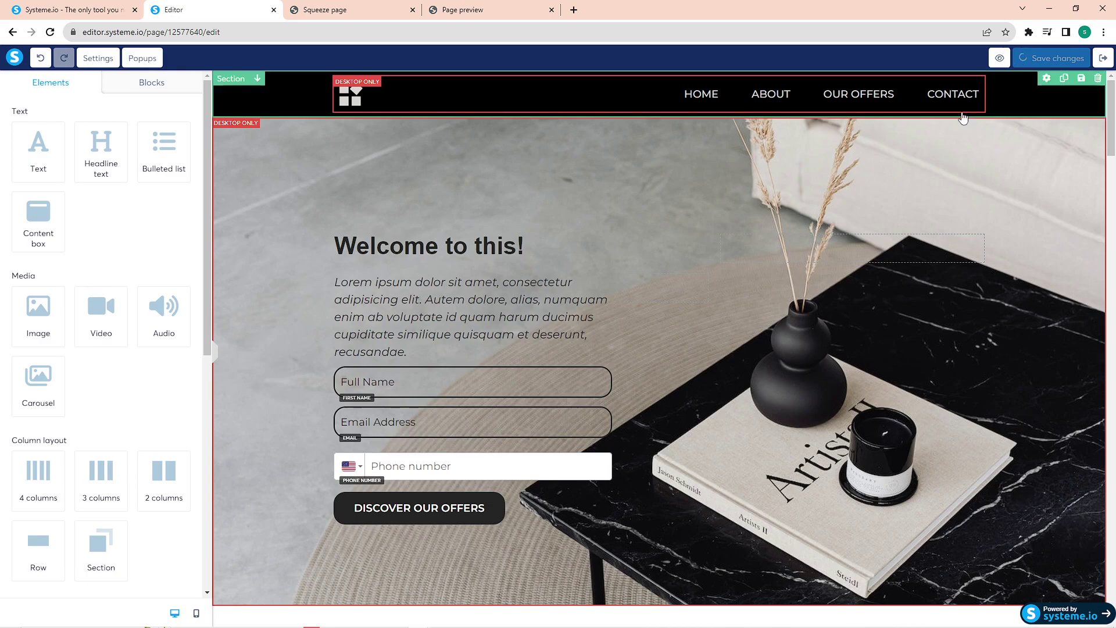
left_click(15, 60)
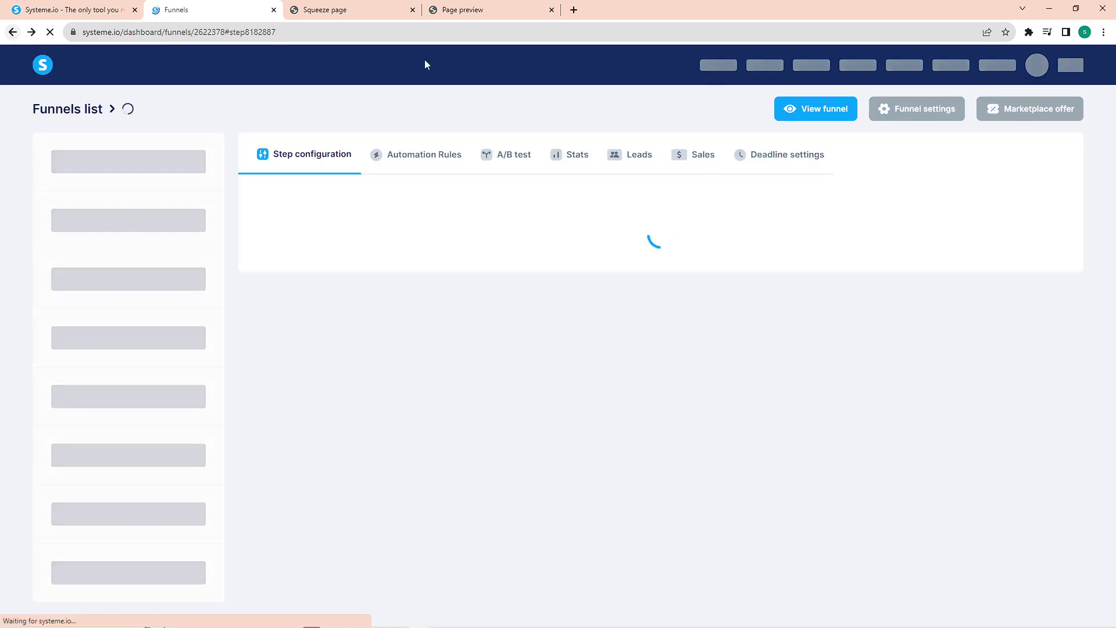
mouse_move(765, 69)
left_click(767, 111)
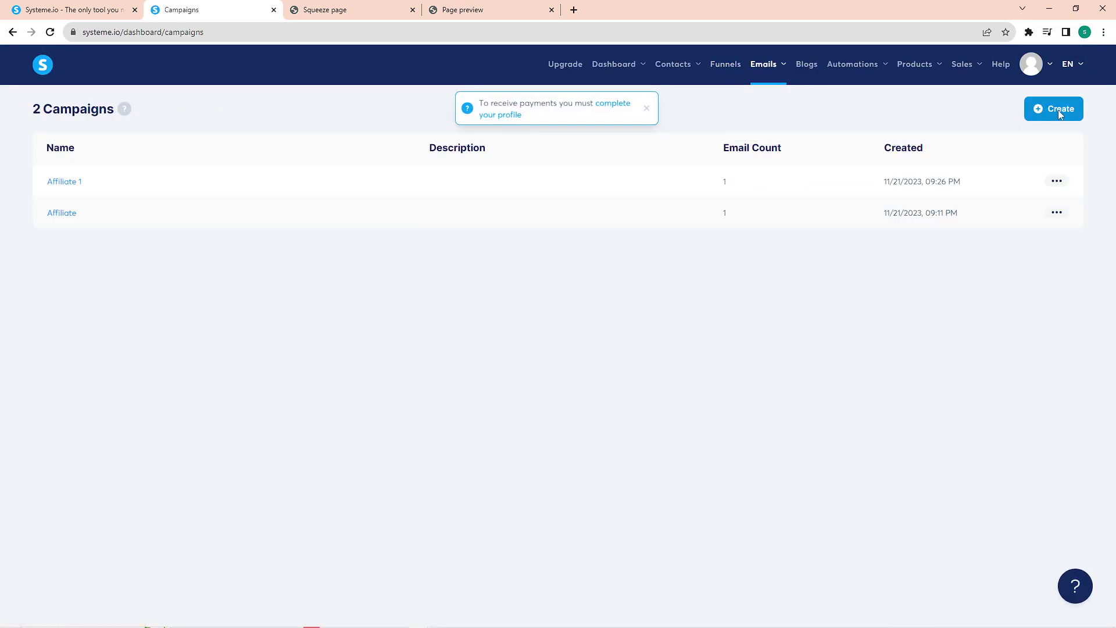
Create an email campaign named "Dont miss out on this weight loss journey".
left_click(1054, 109)
left_click(431, 299)
type("Fo")
key("BackSpace")
key("BackSpace")
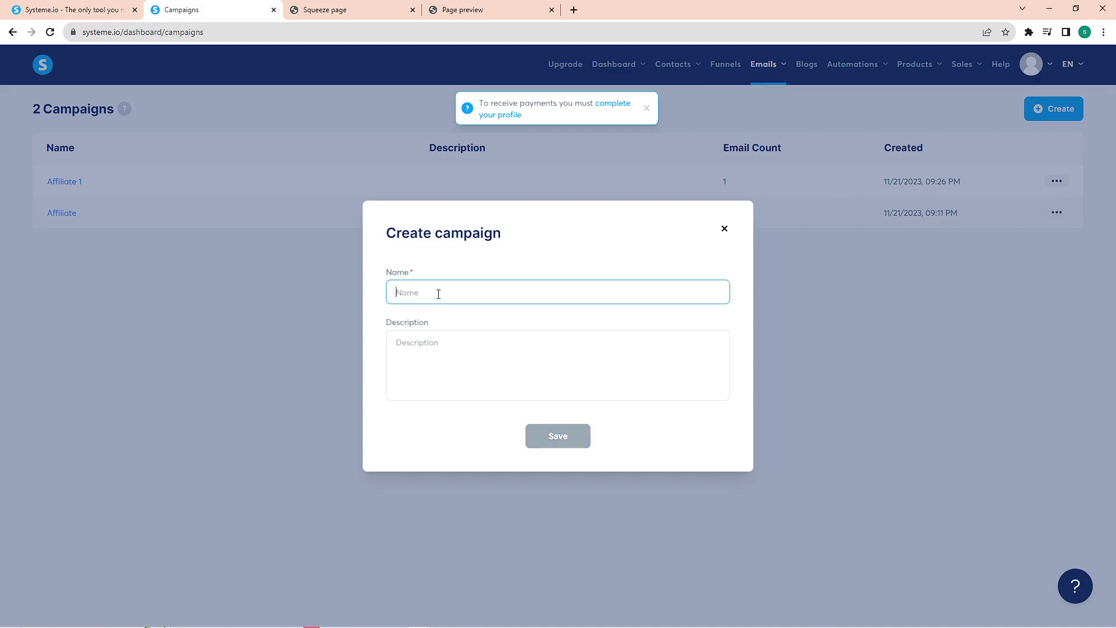
type("Dont miss out on thi")
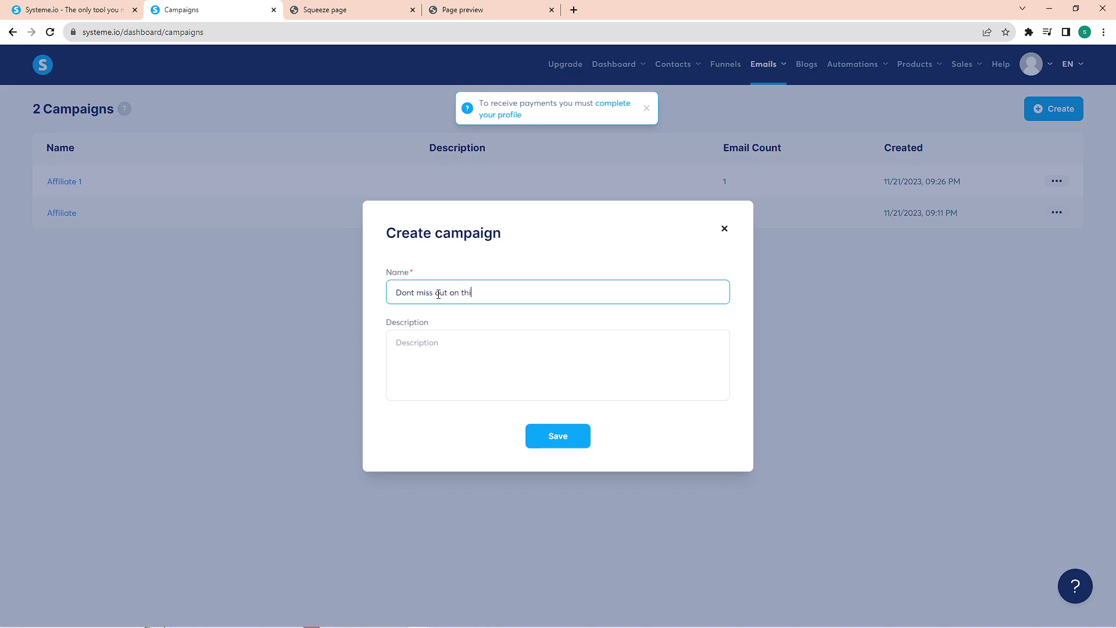
type("s weight loss journey")
left_click(581, 440)
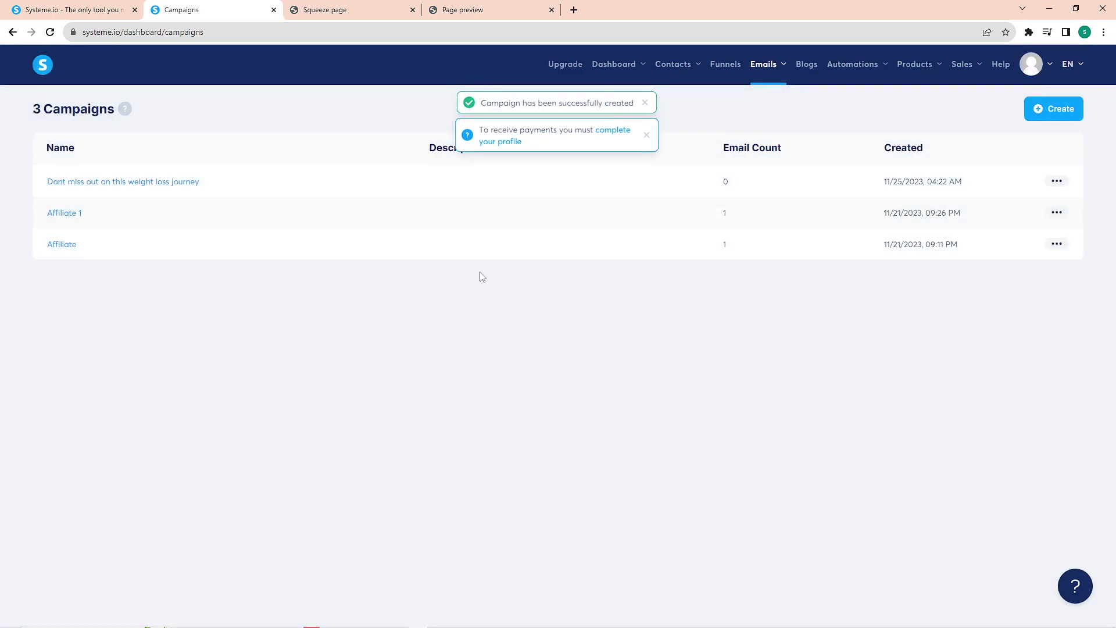
Add an email to the weight loss journey campaign with subject "Don't miss out on this weight loss product!" and sender name "web".
left_click(102, 182)
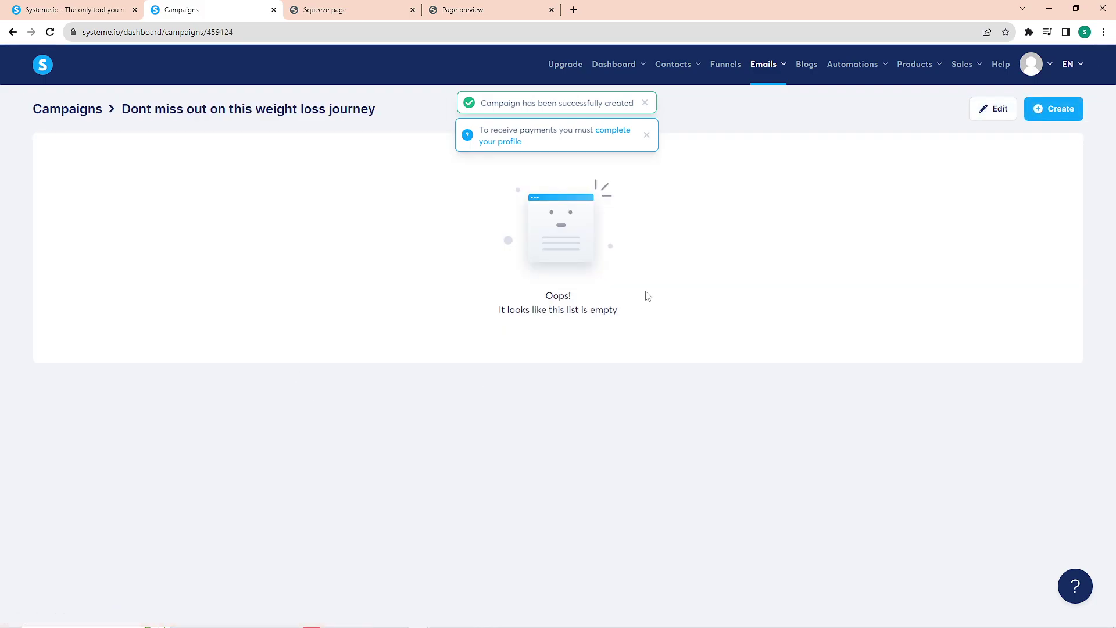
left_click(1053, 109)
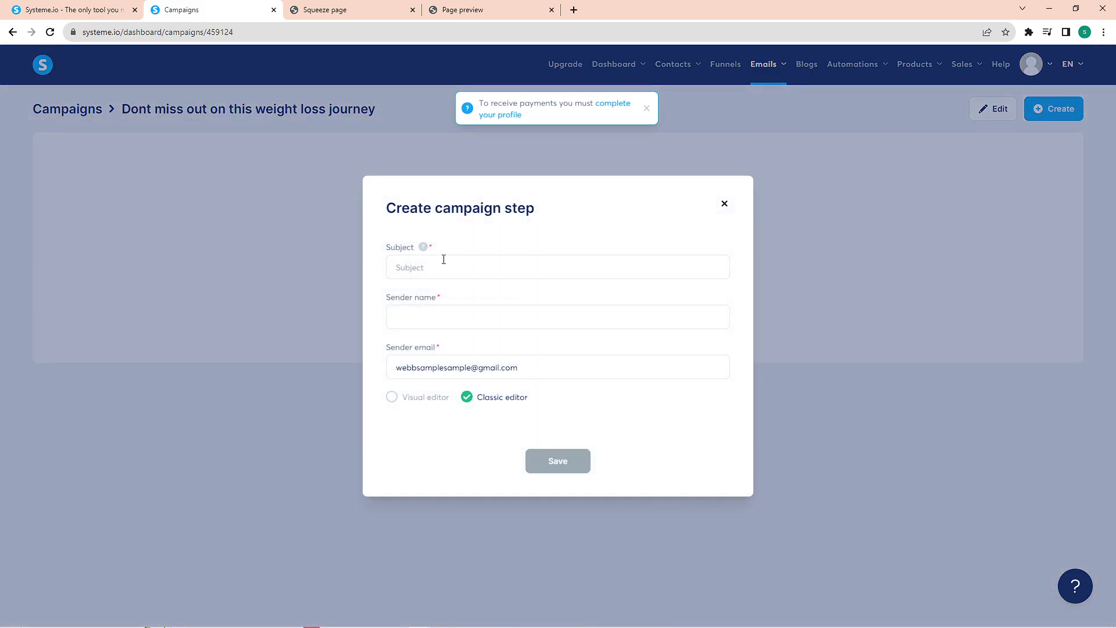
left_click(444, 259)
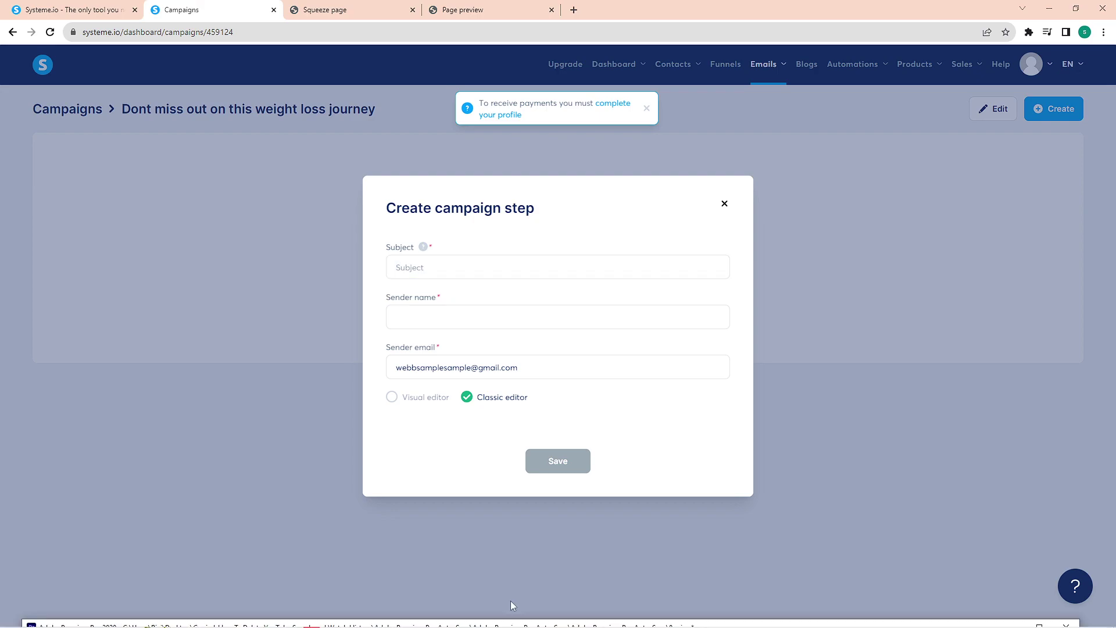
left_click(437, 267)
type("D")
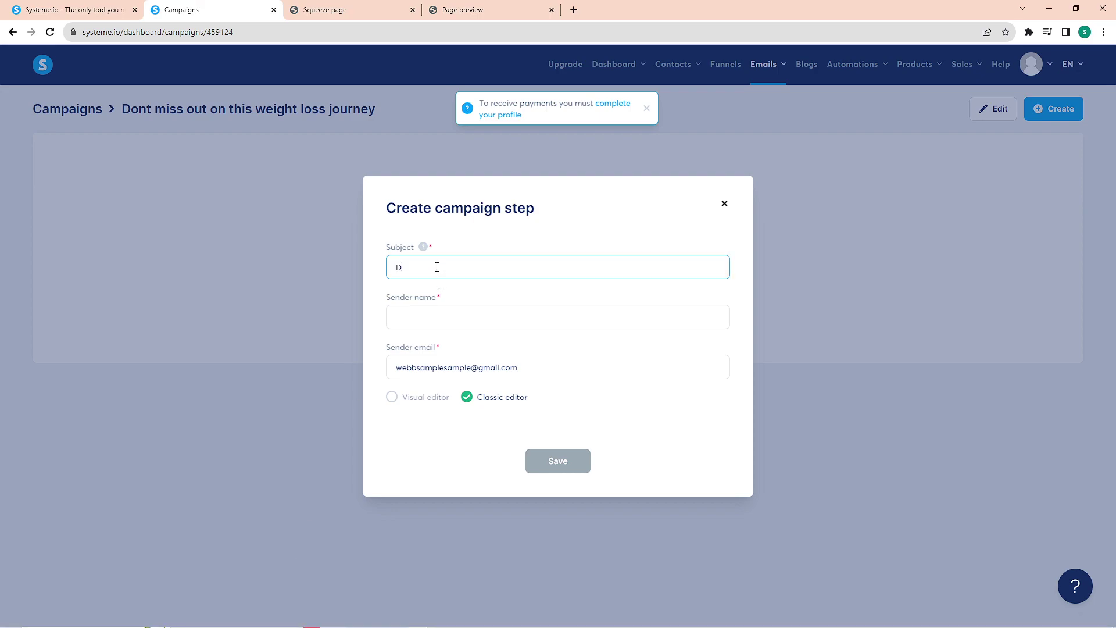
type("on't miss out on this weight loss product!")
left_click(466, 310)
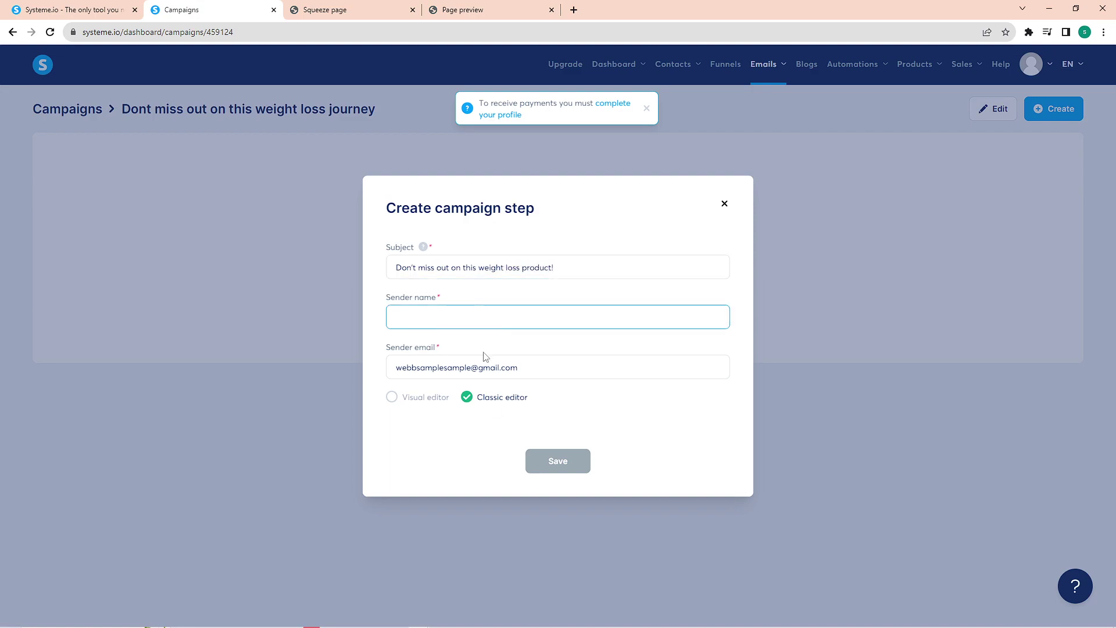
type("web")
key("Return")
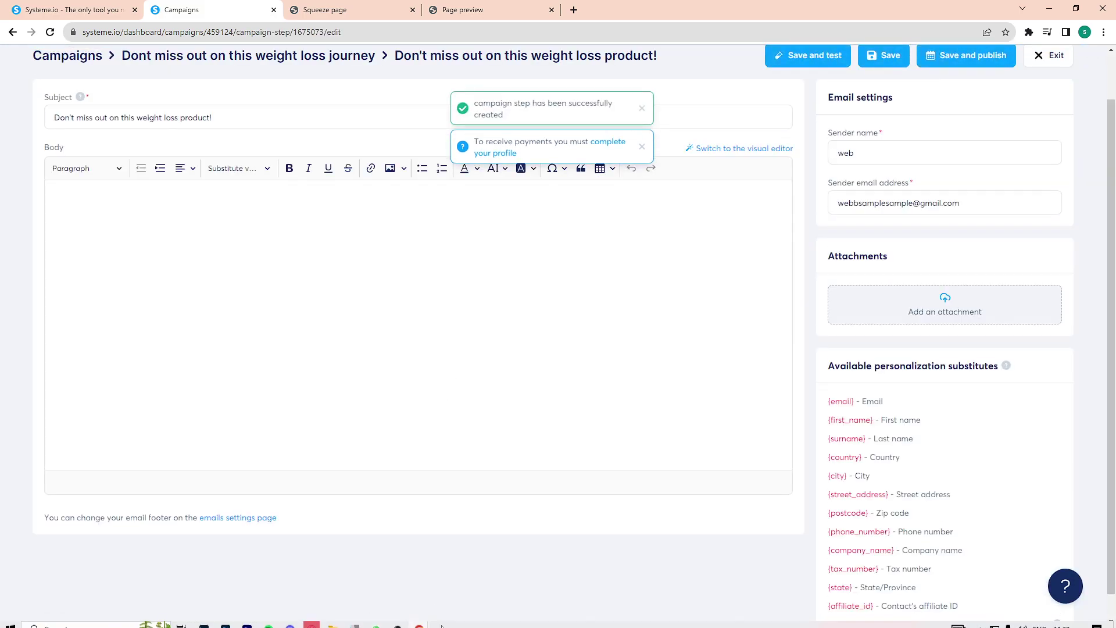
Write "Sample intro" and "Check this out!" on separate lines of the email body and link the second line to google.com.
left_click(183, 208)
type("Sample intro")
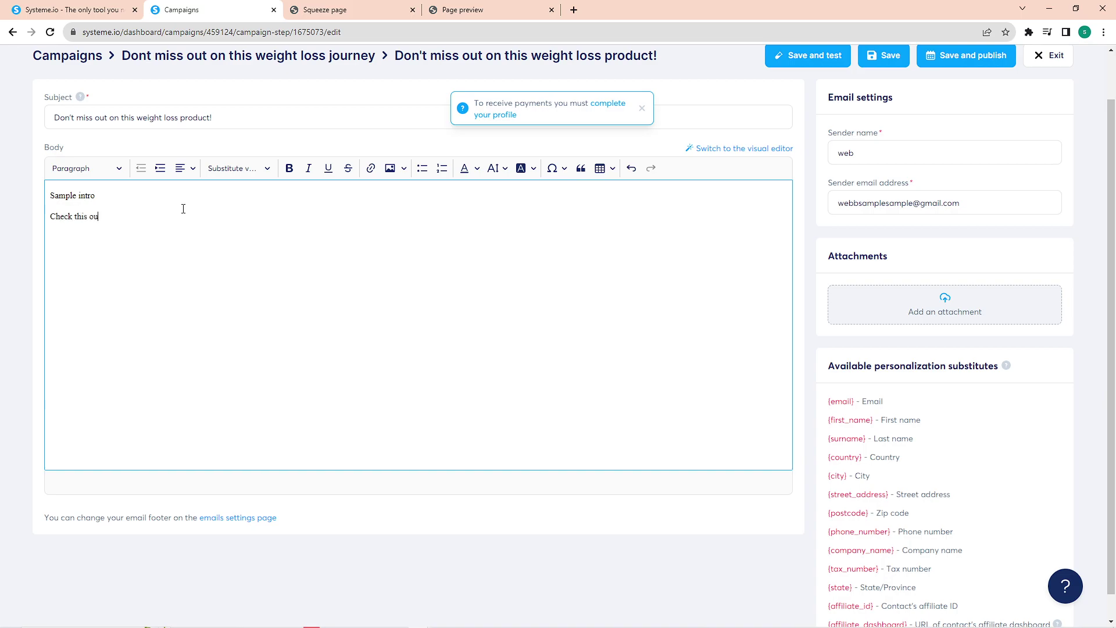
left_click_drag(109, 225, 36, 219)
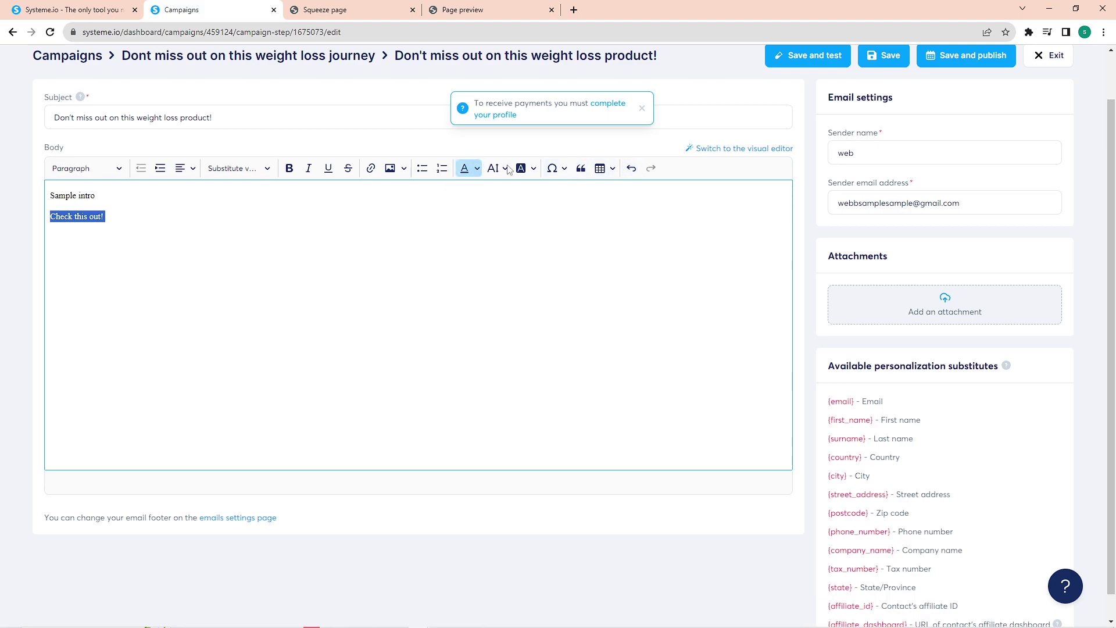
left_click(372, 169)
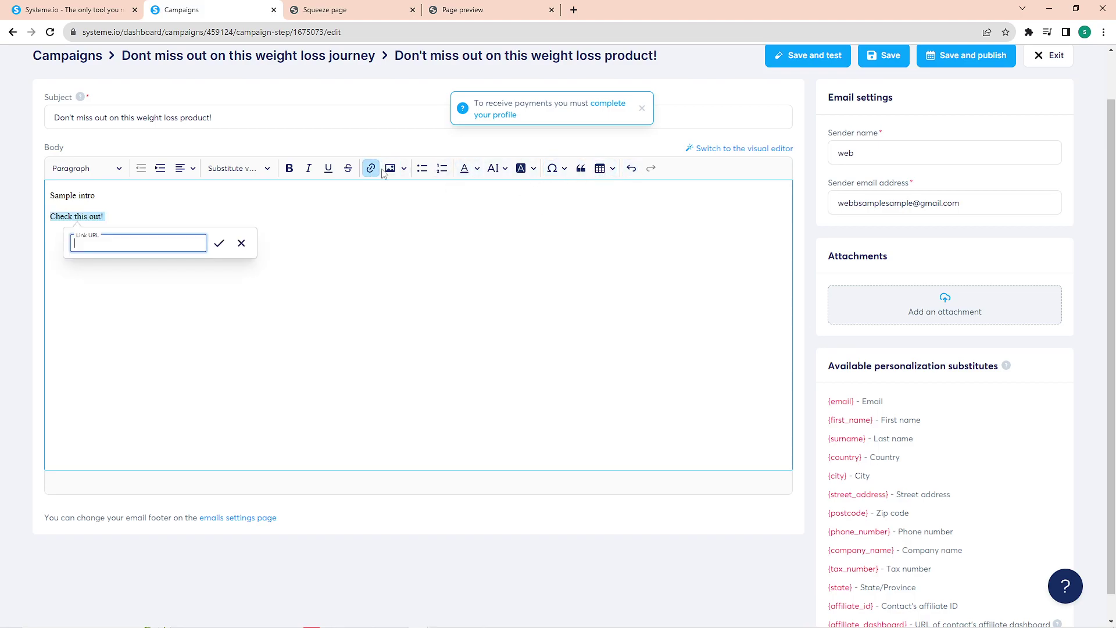
type("google.com")
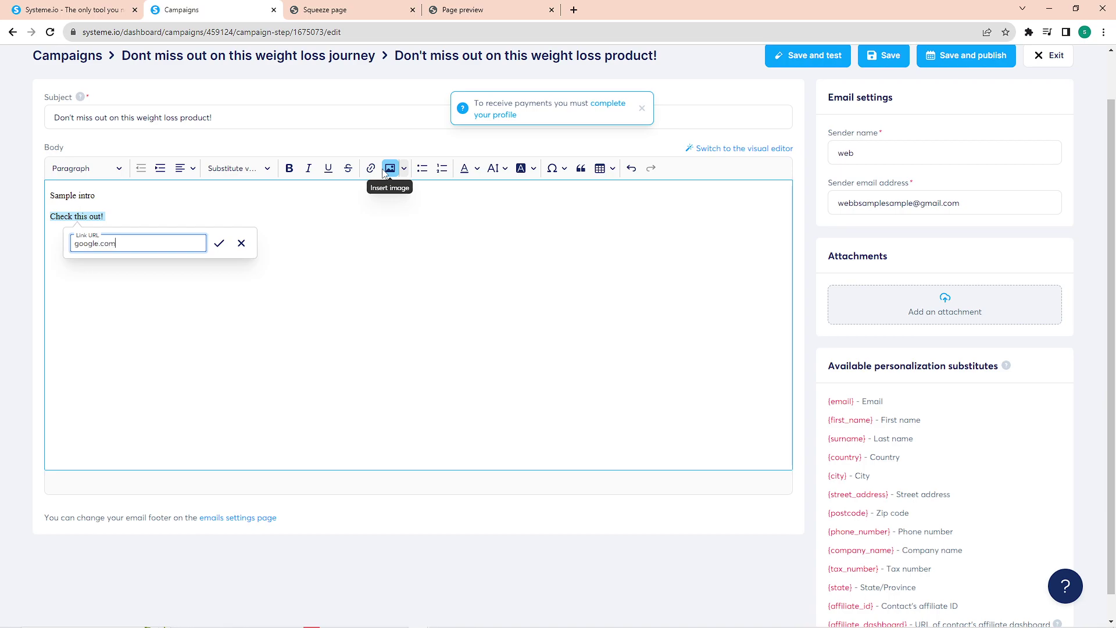
left_click(219, 243)
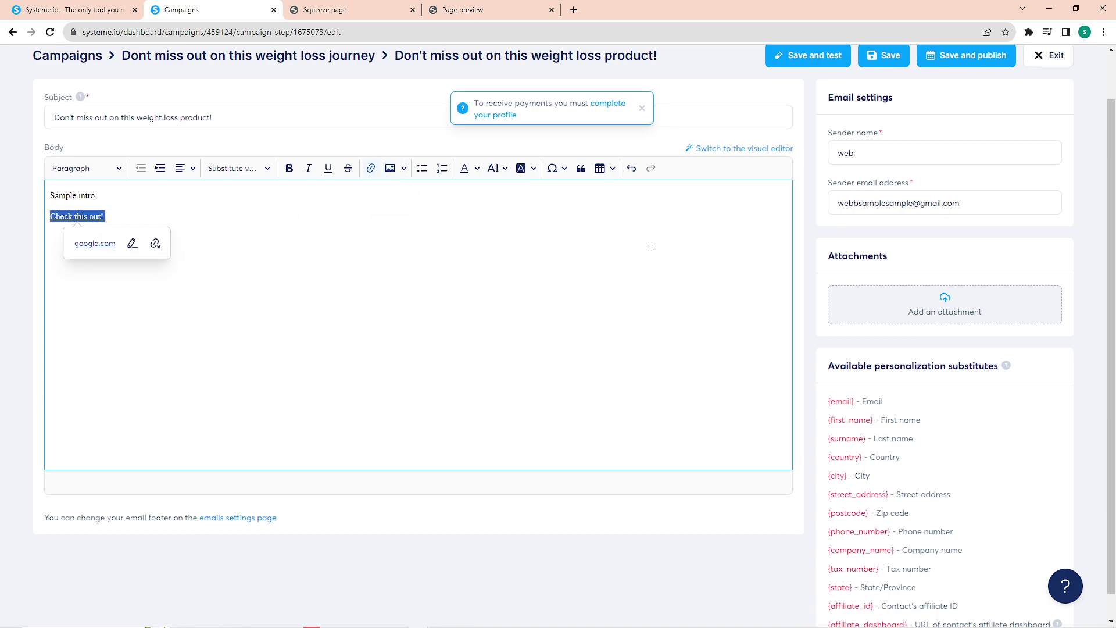
Publish and activate the email with its sending delay unit set to Minutes.
left_click(958, 58)
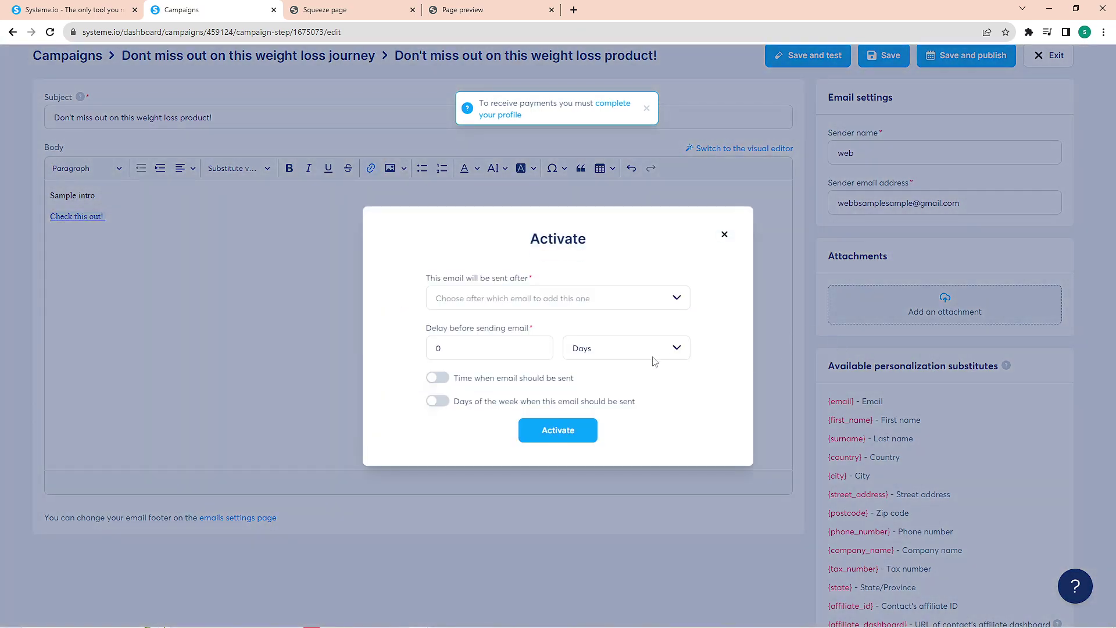
left_click(567, 302)
left_click(534, 348)
left_click(610, 348)
left_click(615, 350)
left_click(573, 433)
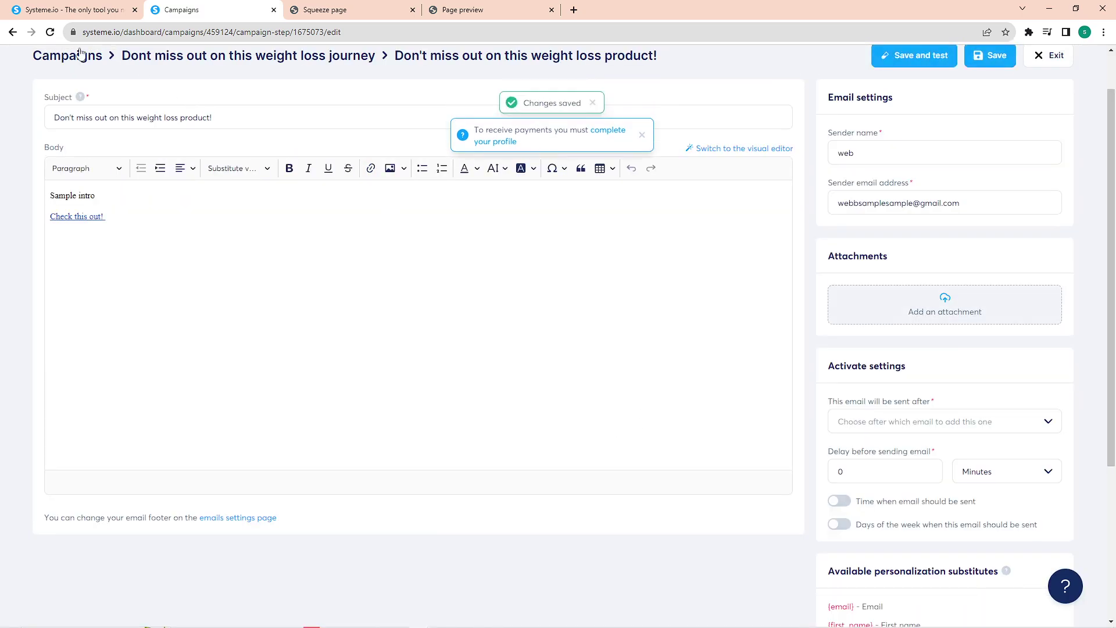
Go to the automation rules and delete the existing rule that subscribes contacts to the Affiliate 1 campaign.
left_click(13, 32)
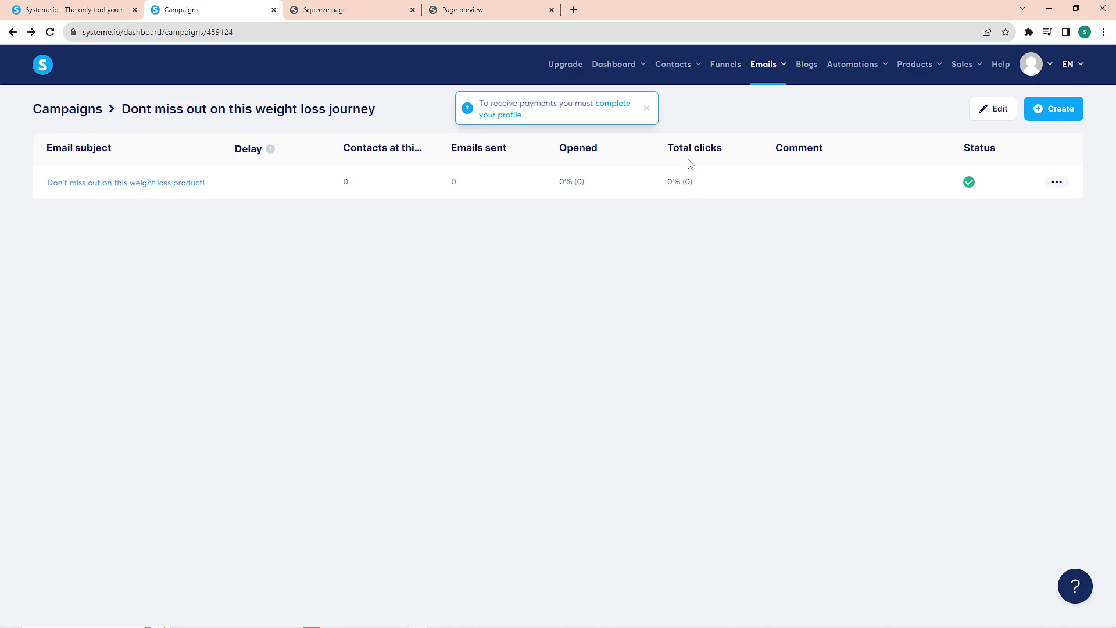
mouse_move(851, 73)
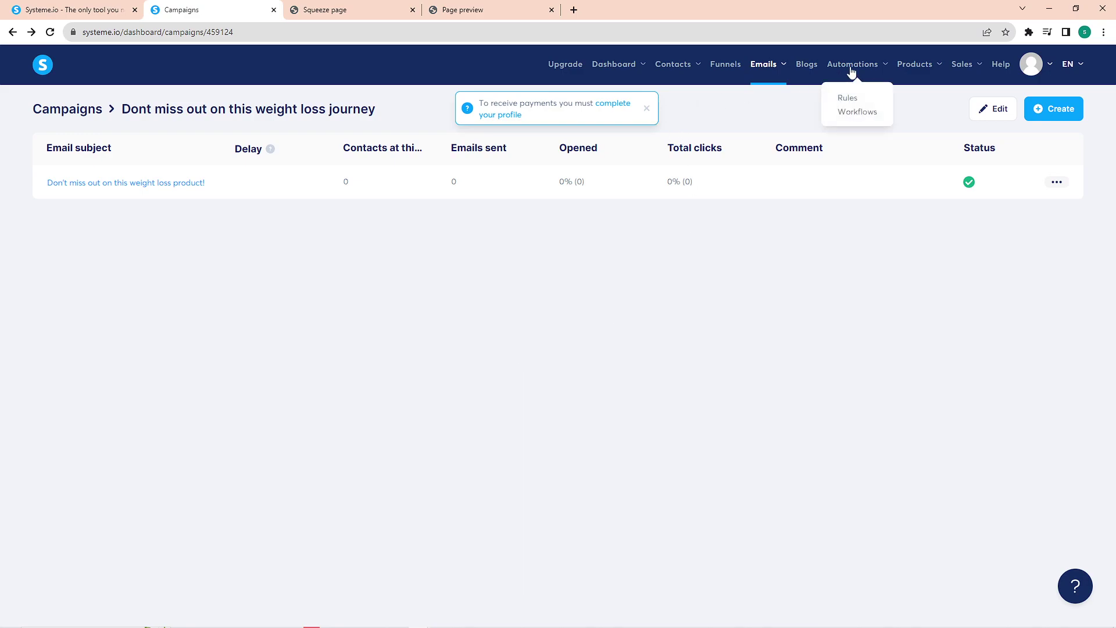
left_click(858, 99)
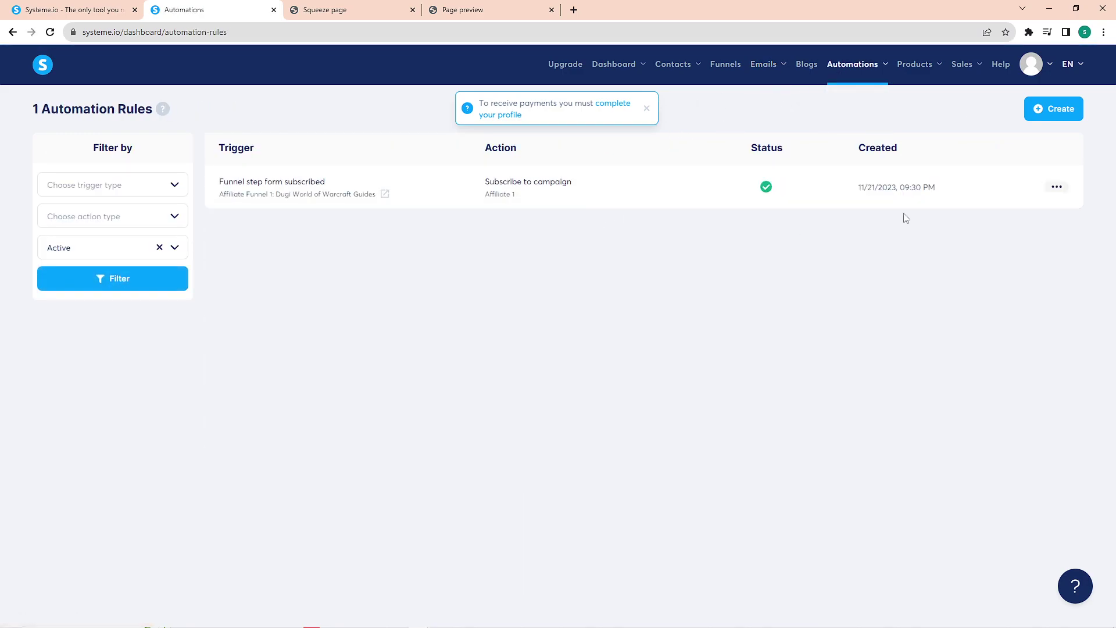
left_click(1056, 192)
left_click(1018, 234)
left_click(492, 378)
Create an automation rule triggered by the "Funnel step form subscribed" event for the Tutorial Sample funnel's Tutorial step.
left_click(1064, 110)
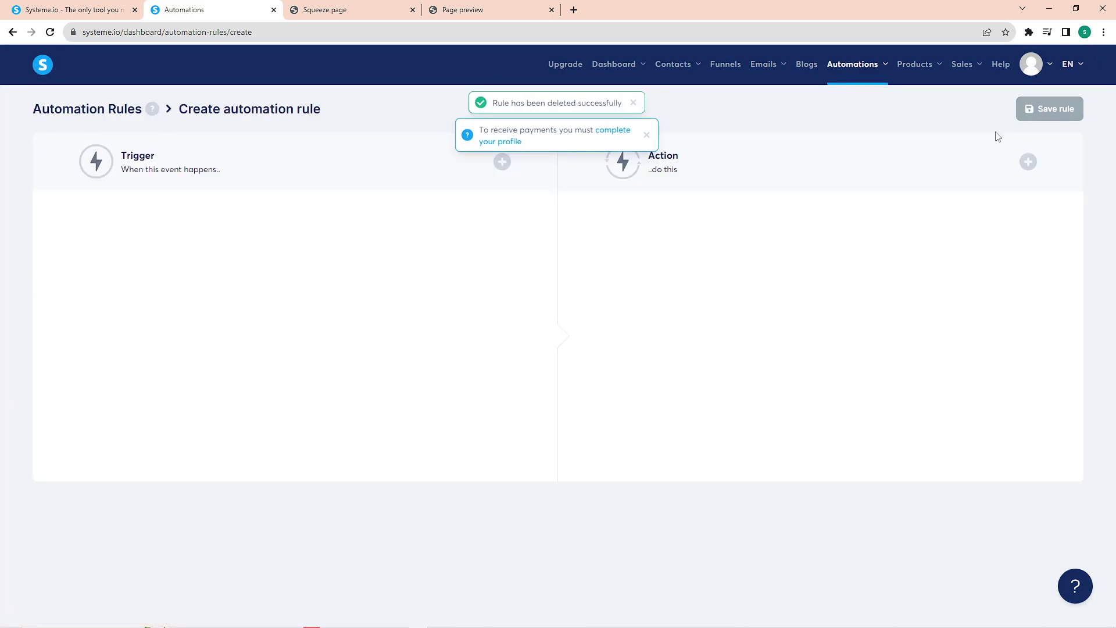
left_click(502, 162)
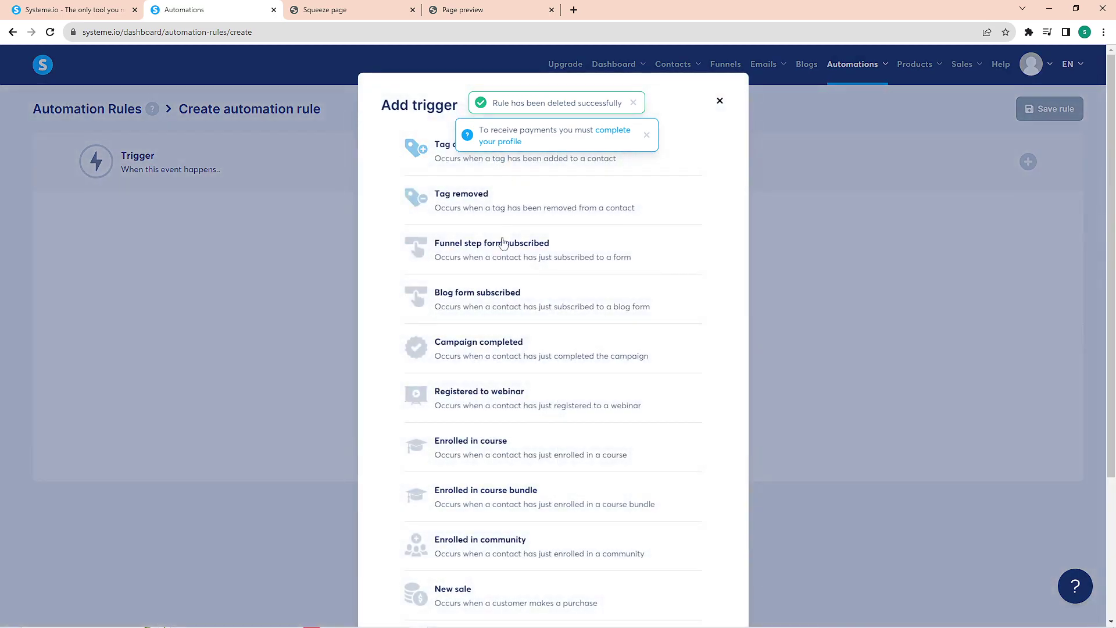
left_click(502, 259)
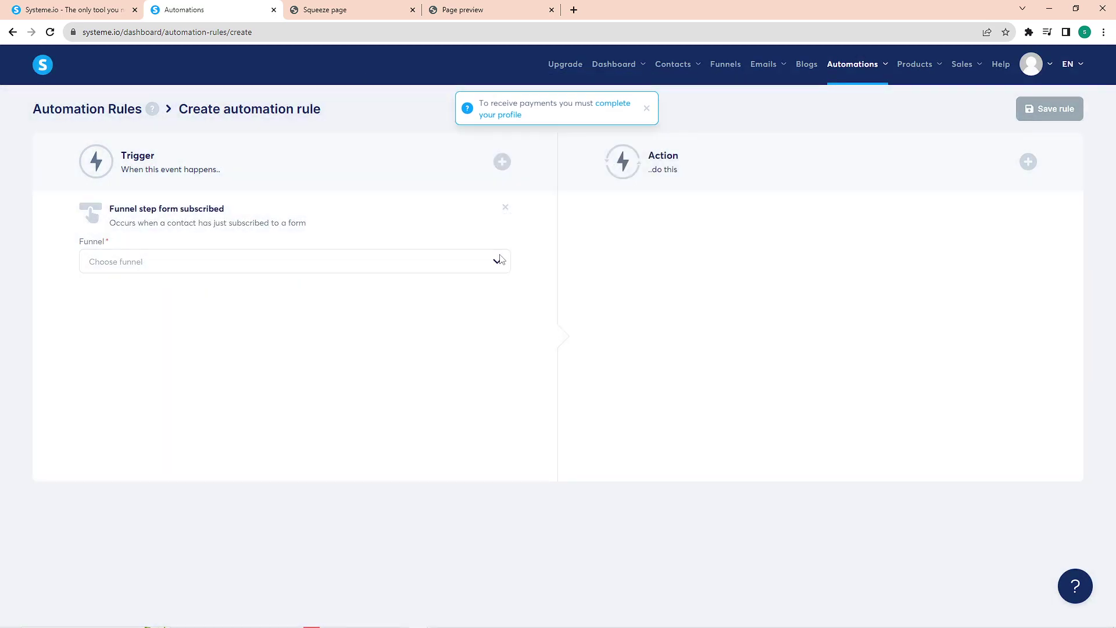
left_click(180, 262)
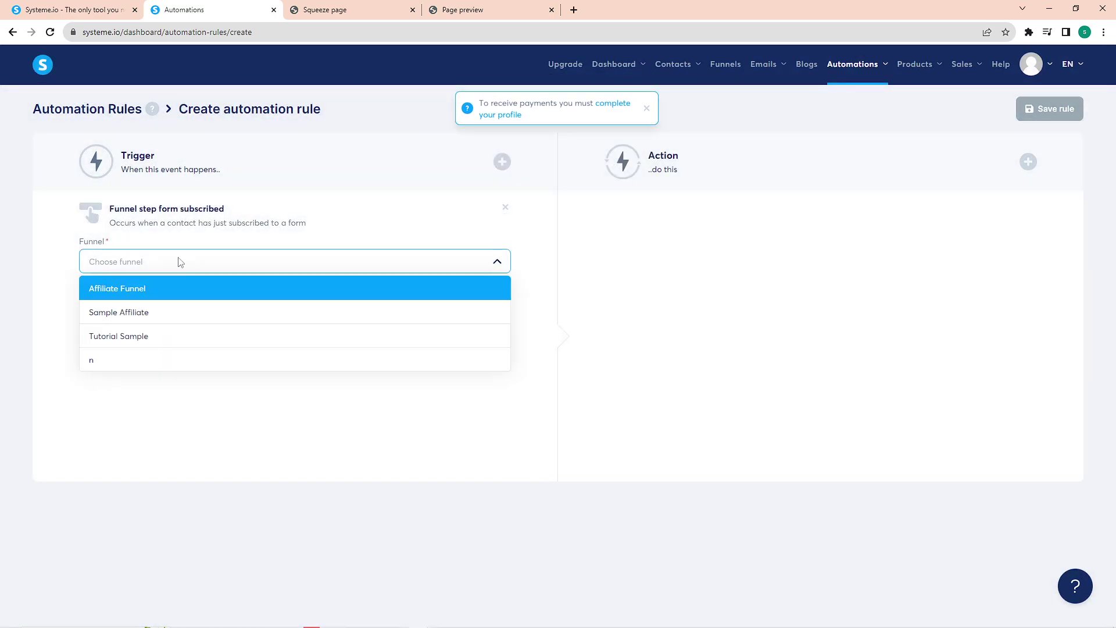
left_click(143, 337)
left_click(184, 313)
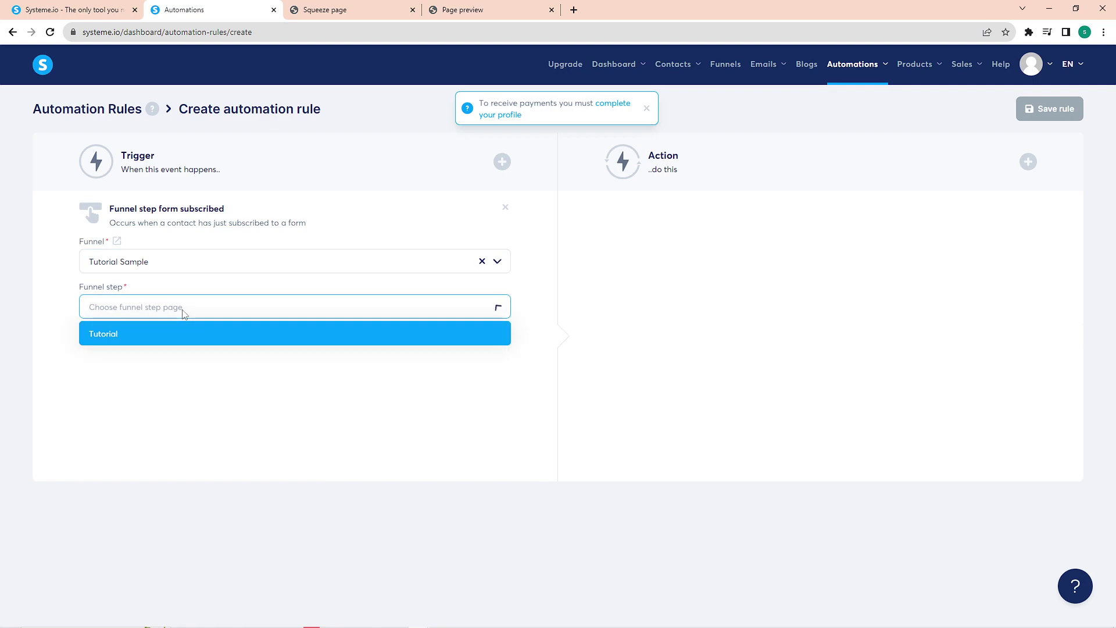
left_click(165, 335)
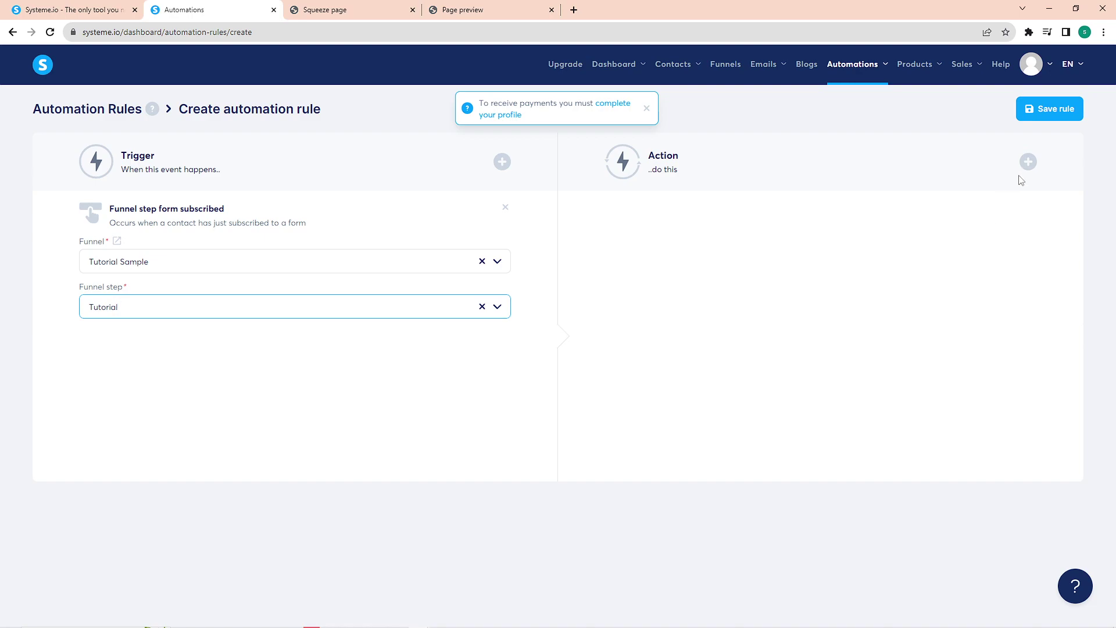
Add a "Subscribe to campaign" action for "Dont miss out on this weight loss journey" and save the rule.
left_click(1028, 162)
left_click(480, 148)
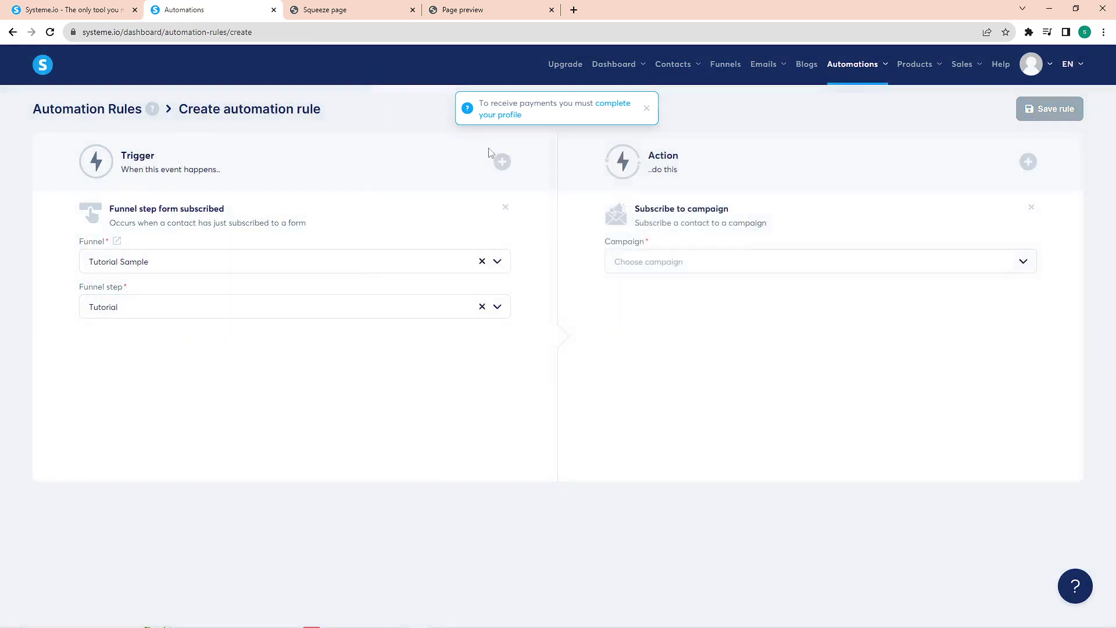
left_click(642, 264)
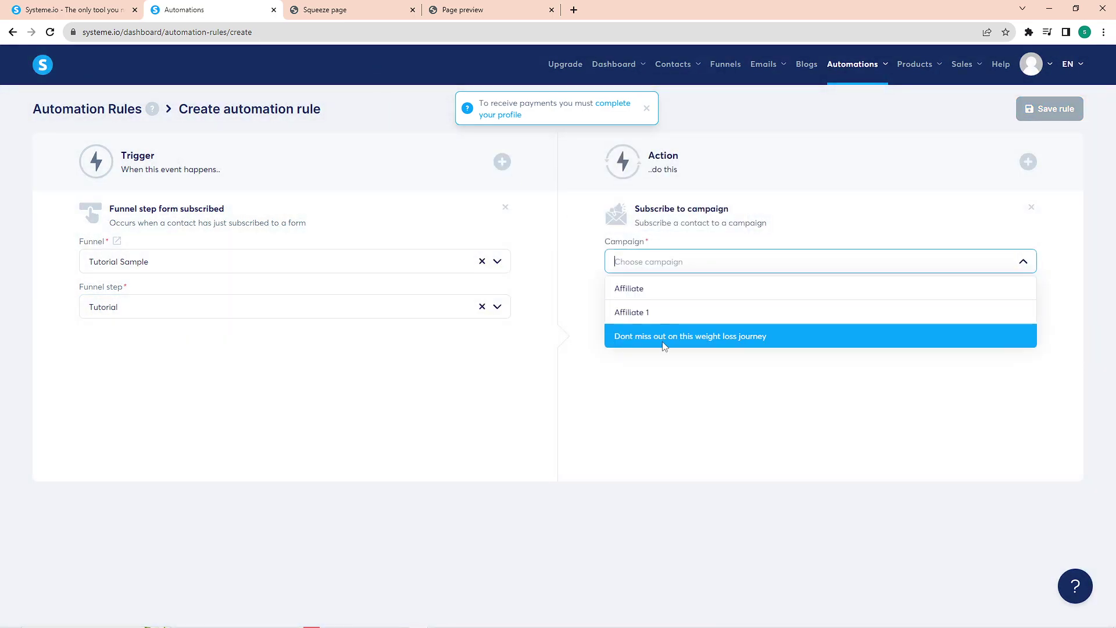
left_click(678, 336)
left_click(1056, 111)
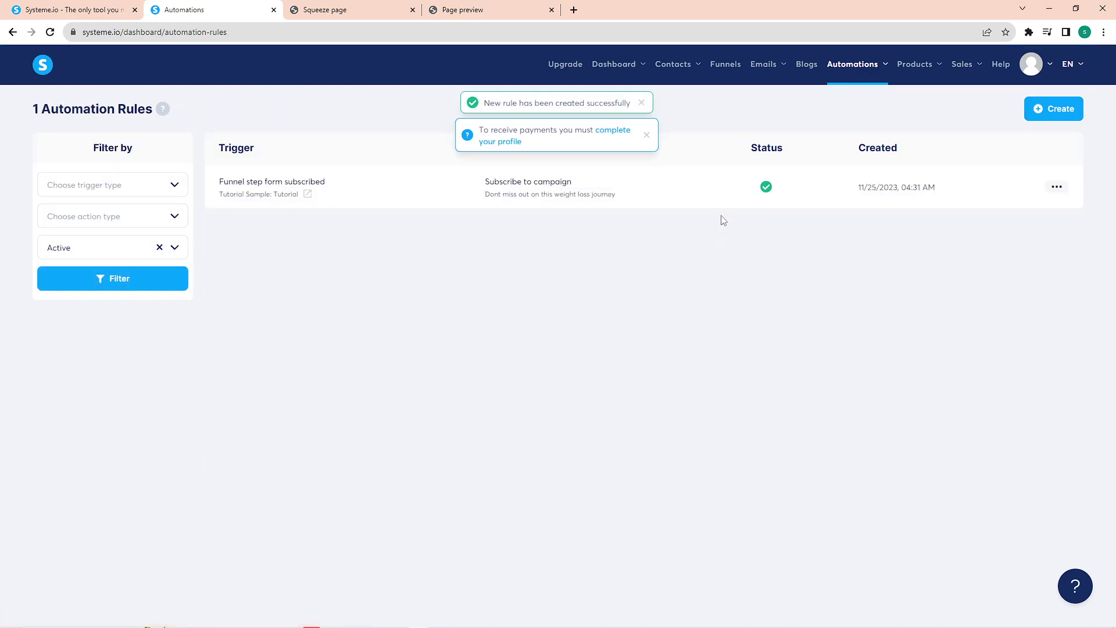
Copy the URL of the Tutorial Sample funnel's Tutorial step and load it in the already open squeeze page tab.
left_click(725, 65)
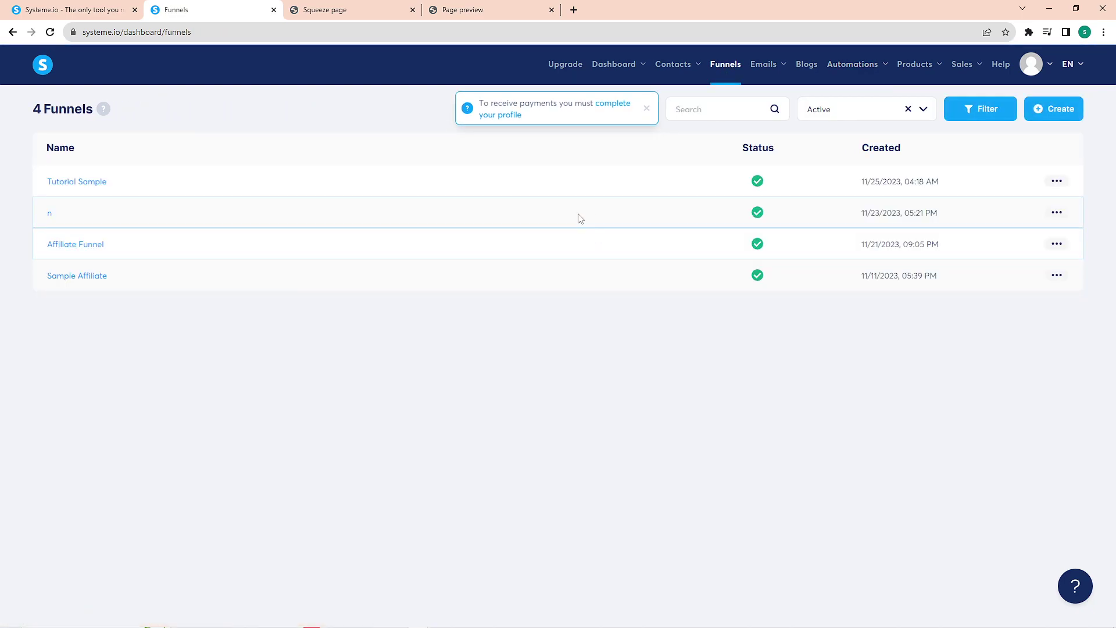
left_click(174, 243)
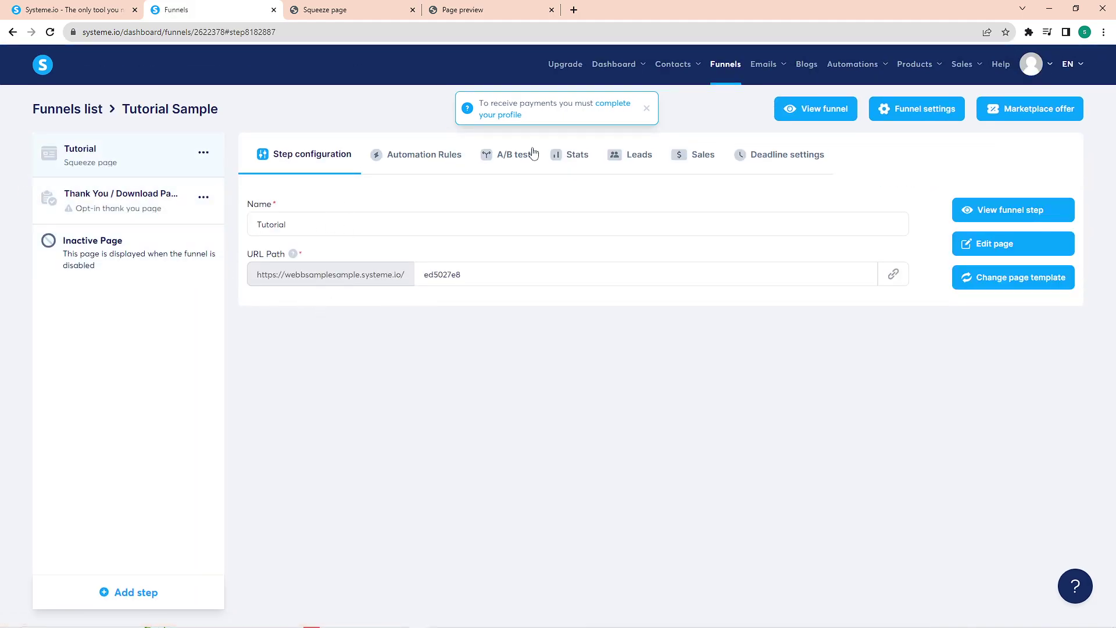
left_click(893, 274)
left_click(325, 10)
left_click(328, 32)
key("ctrl+v")
key("Return")
Fill in the squeeze page's opt-in form with the name "web sample" and the contact's email address.
left_click(333, 350)
type("web sample")
left_click(332, 396)
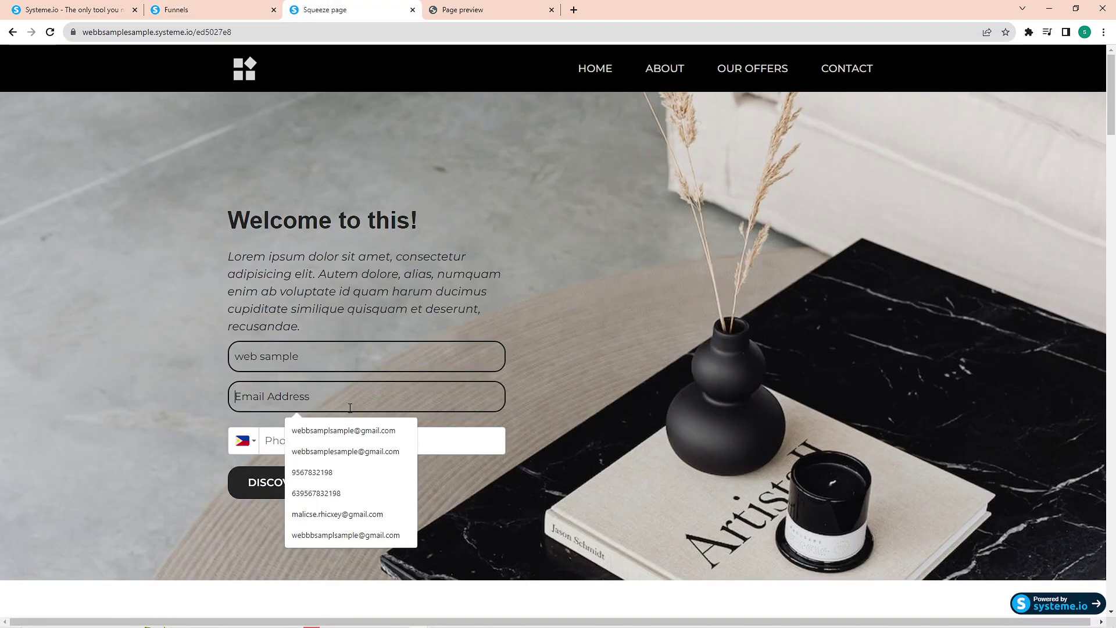
left_click(325, 435)
left_click(304, 396)
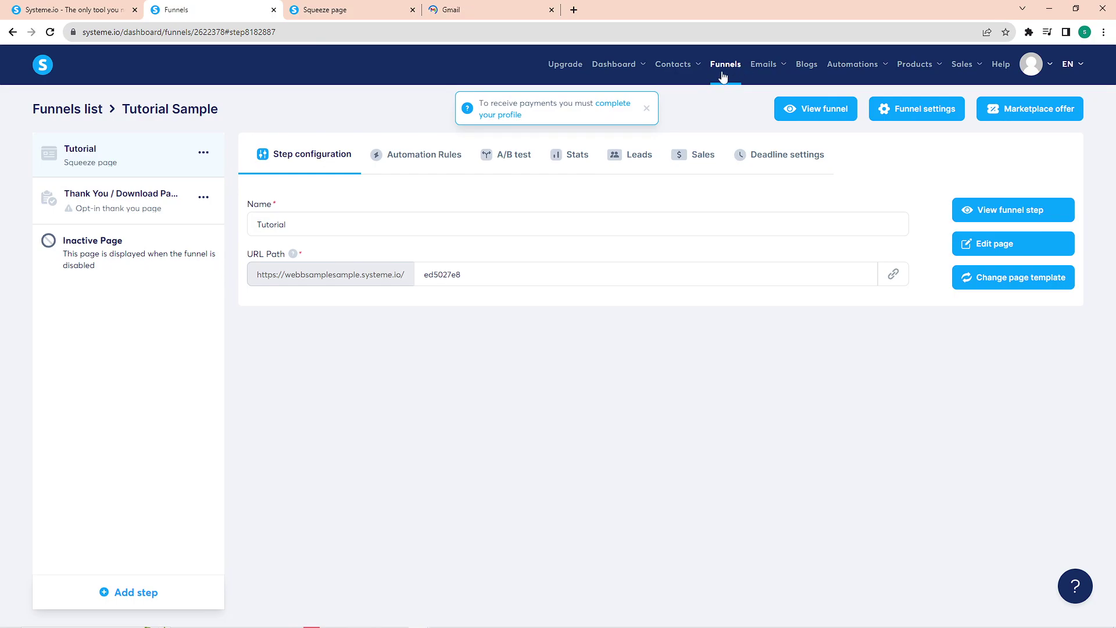
Return to the systeme.io dashboard and view the list of email campaigns.
left_click(723, 76)
mouse_move(763, 65)
left_click(780, 112)
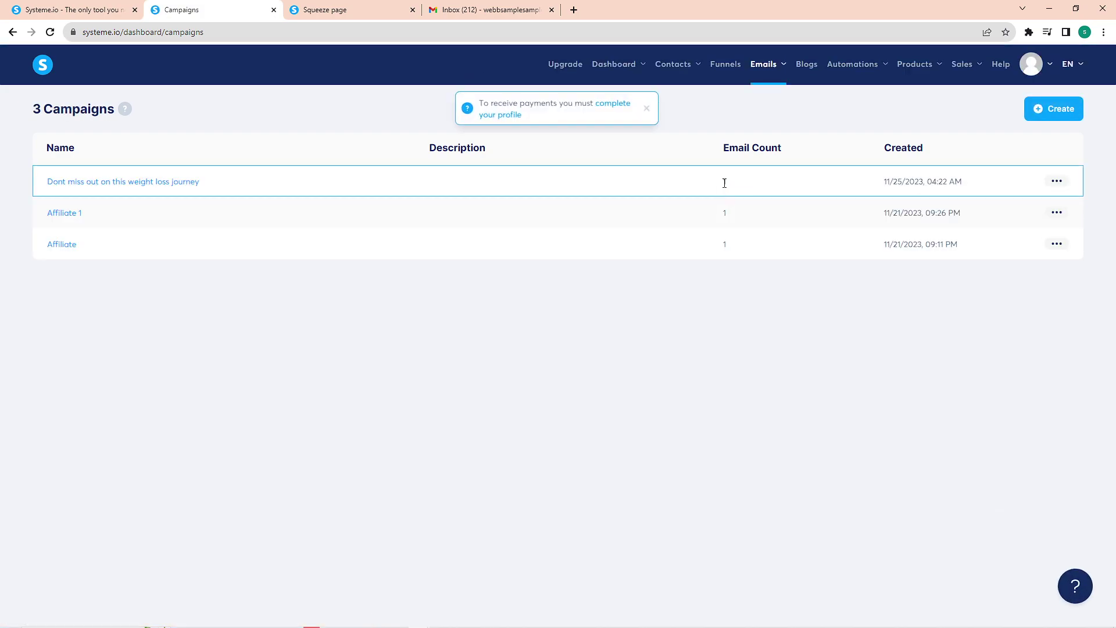
Switch to Gmail, open the received email "Don't miss out on this weight loss product!" and test its "Check this out!" link.
left_click(500, 11)
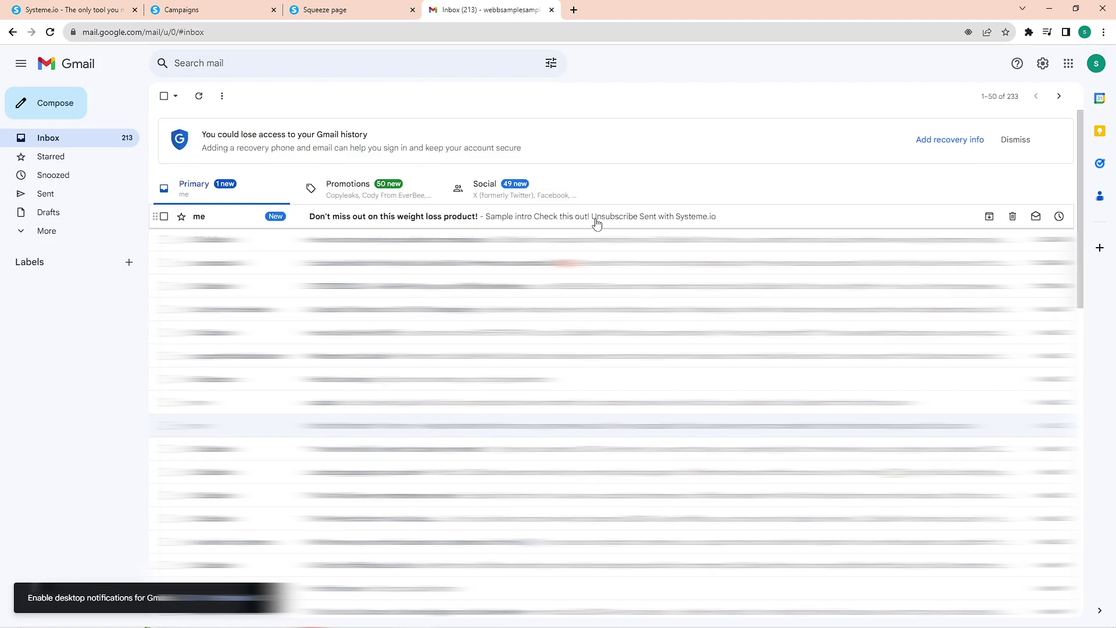
left_click(597, 224)
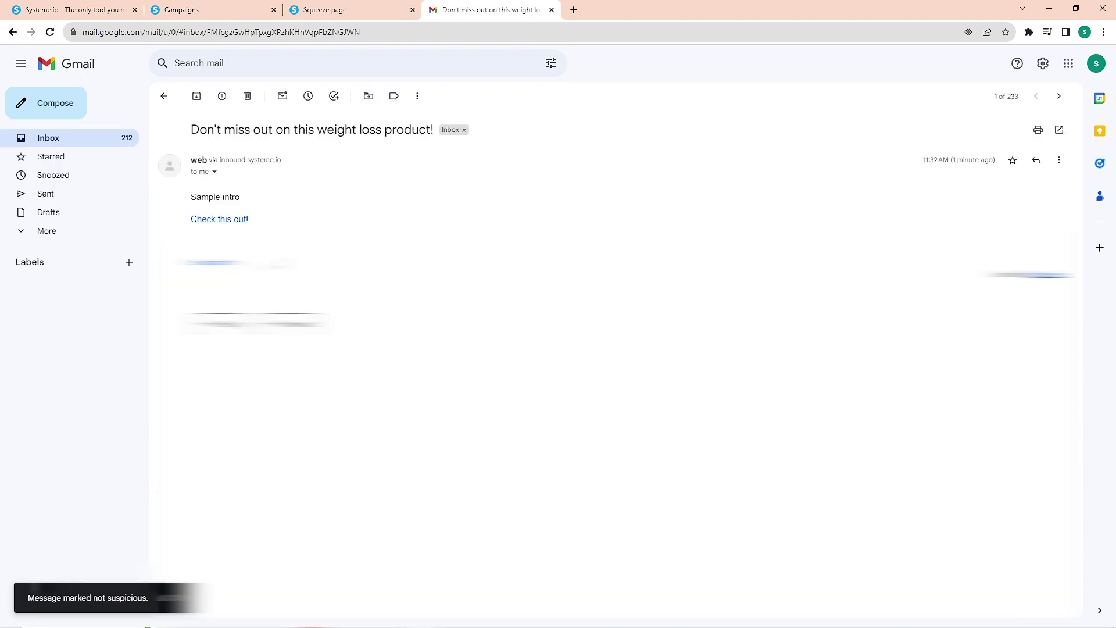
left_click(211, 222)
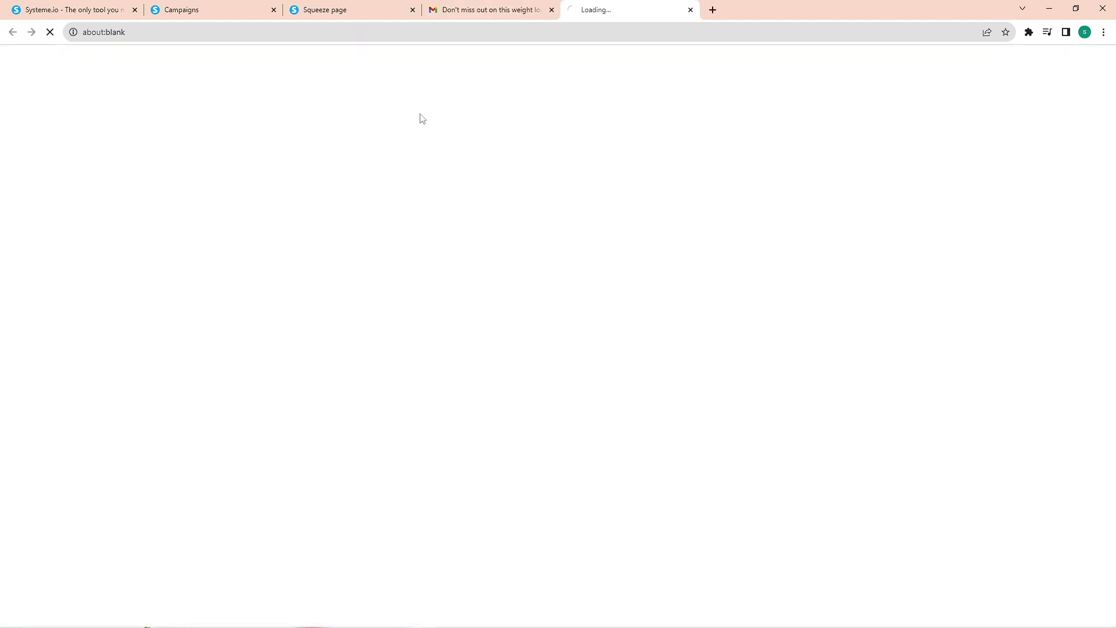
left_click(505, 9)
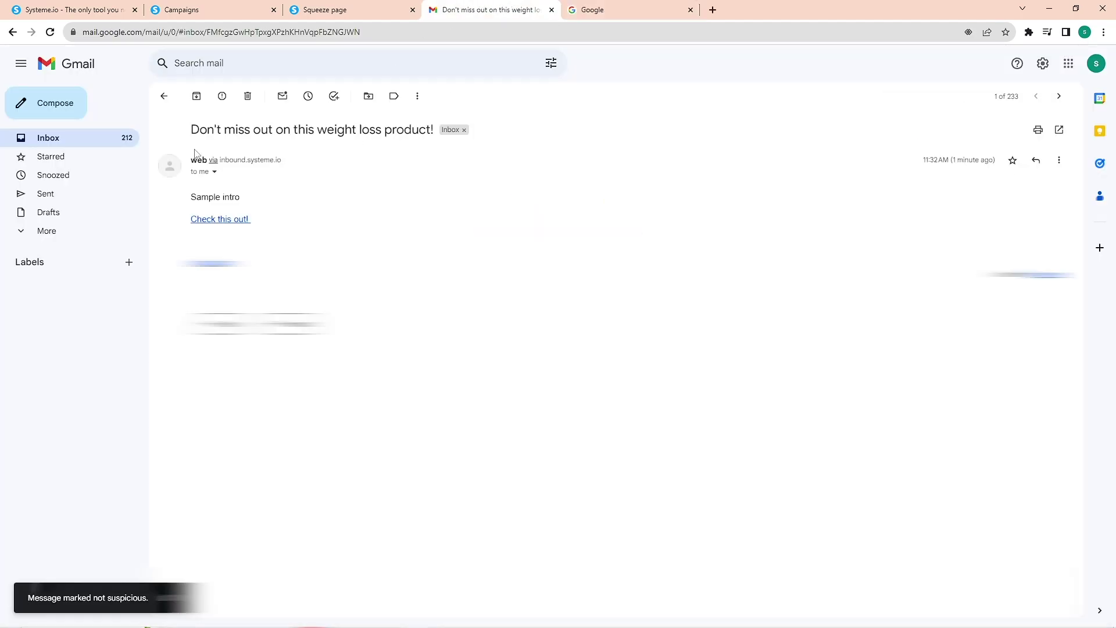
left_click_drag(205, 123, 429, 150)
left_click(444, 211)
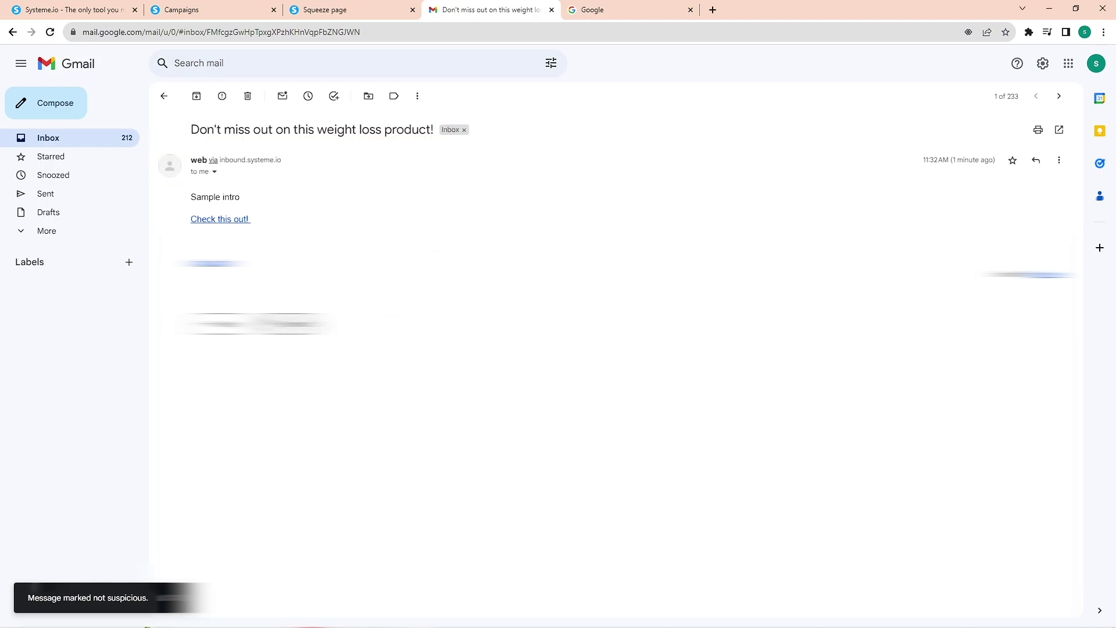